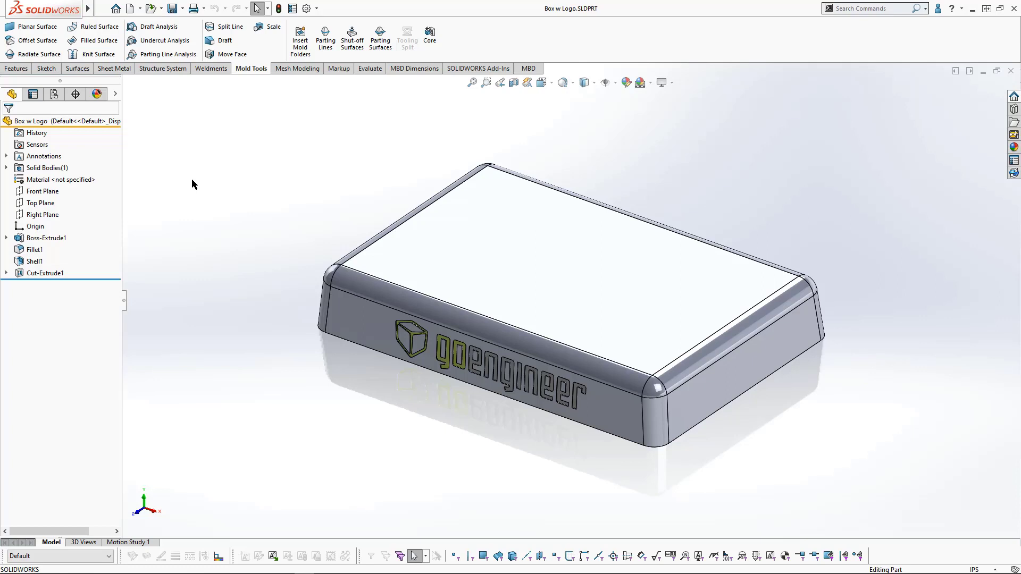
Create an 8-edge parting line around the box bottom along Top Plane with 1.00° draft.
{"action": "left_click", "coordinate": [40, 202]}
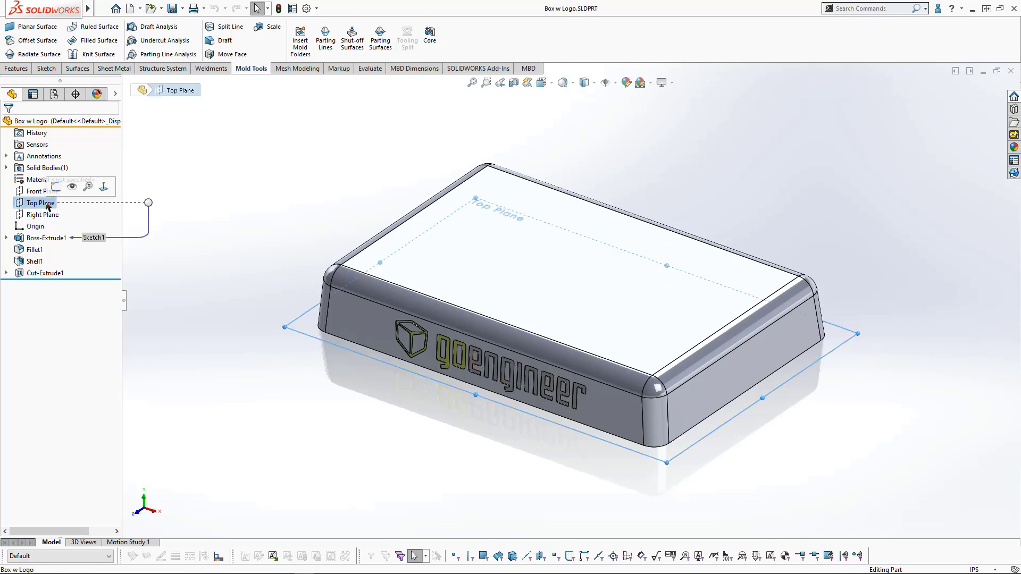
{"action": "left_click", "coordinate": [324, 42]}
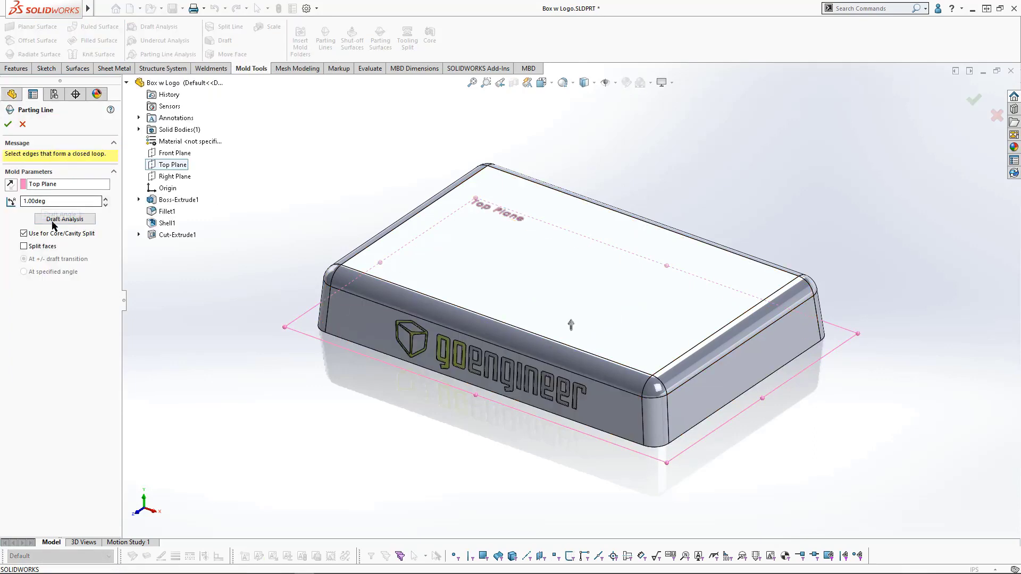
{"action": "left_click", "coordinate": [54, 221]}
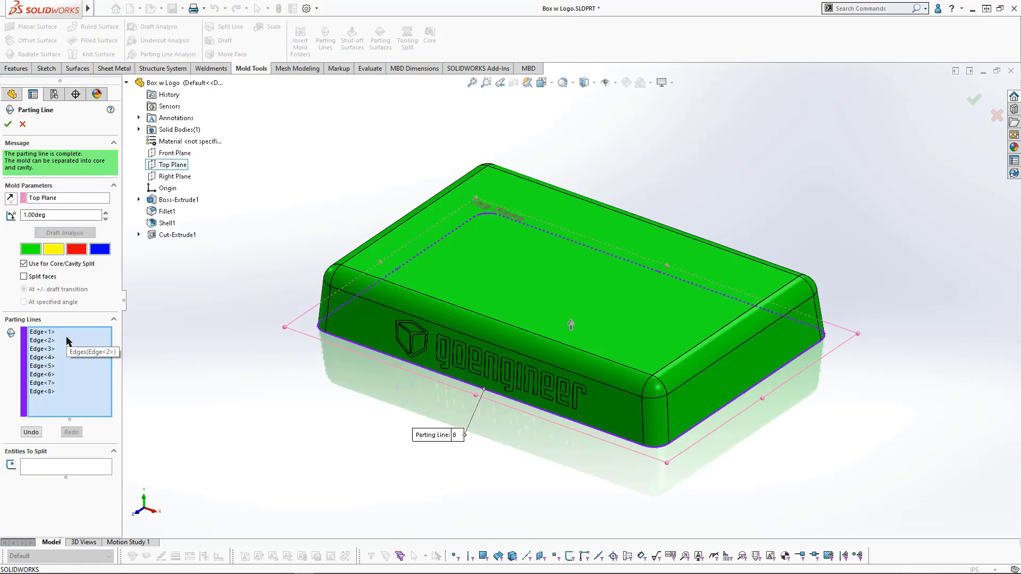
{"action": "left_click", "coordinate": [11, 124]}
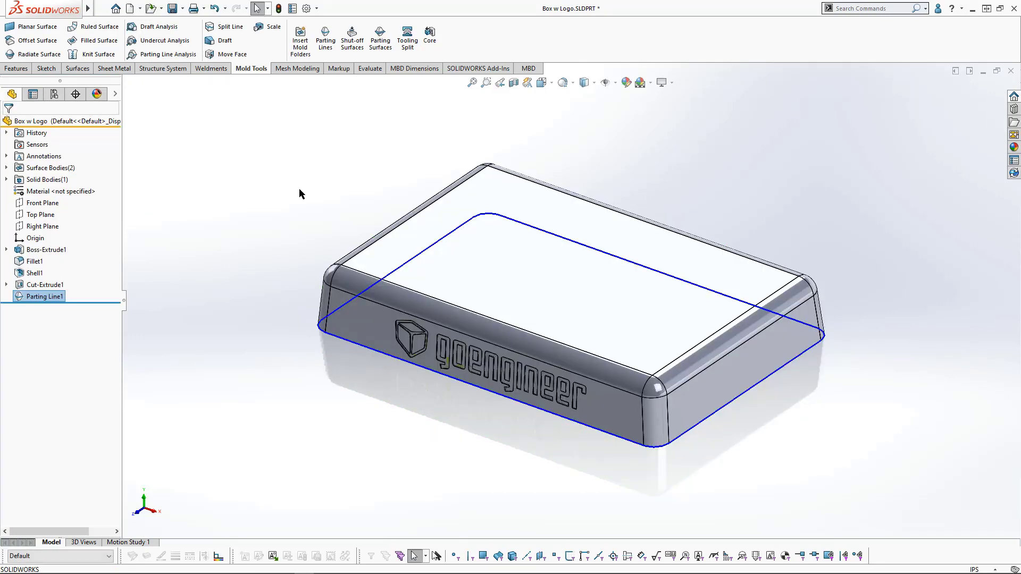
{"action": "left_click", "coordinate": [225, 296]}
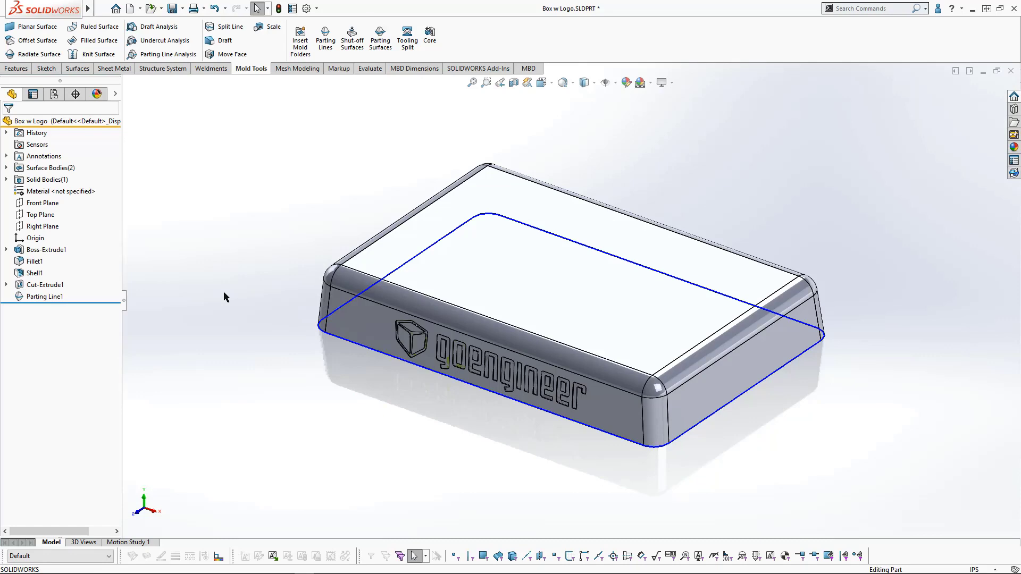
Extend Parting Line1 into a 2.50in parting surface perpendicular to pull.
{"action": "left_click", "coordinate": [45, 297]}
{"action": "left_click", "coordinate": [45, 298]}
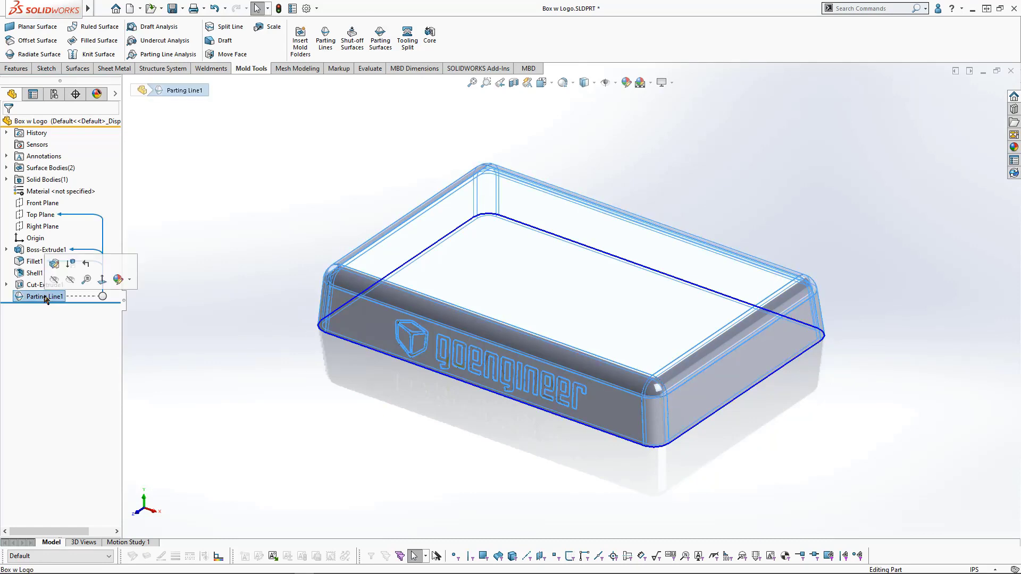
{"action": "left_click", "coordinate": [380, 52]}
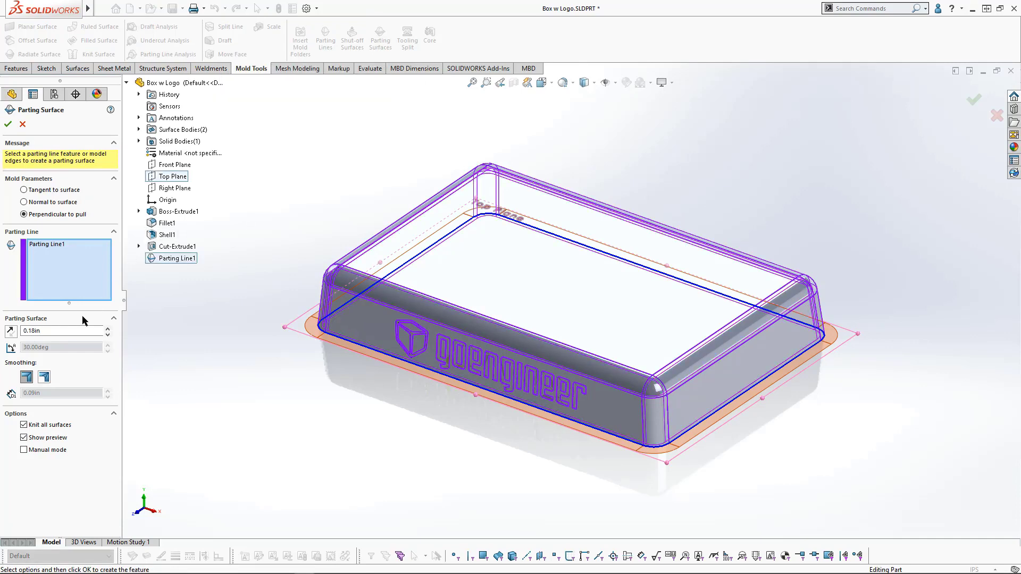
{"action": "double_click", "coordinate": [18, 330]}
{"action": "type", "text": "2.5"}
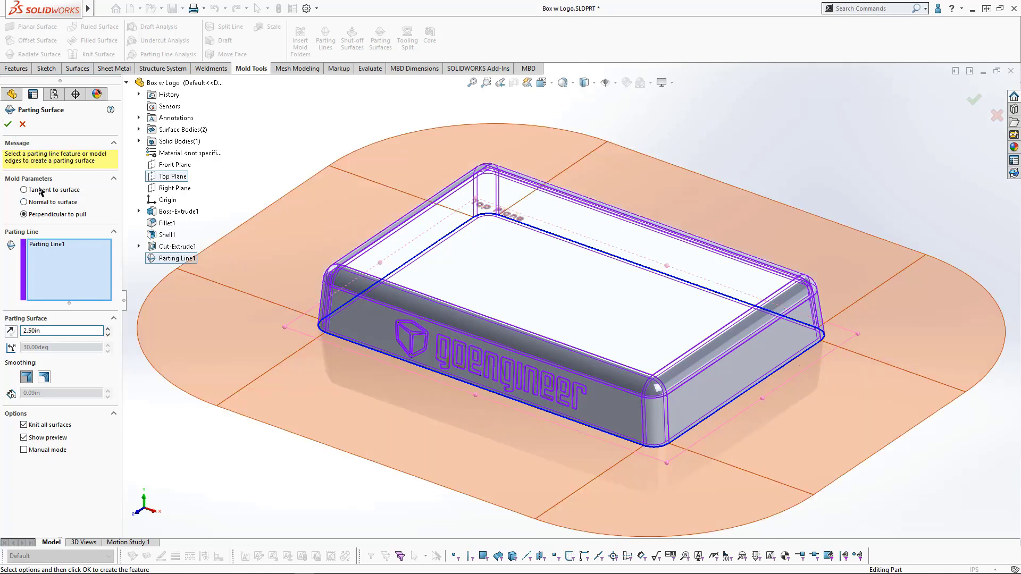
{"action": "left_click", "coordinate": [8, 124]}
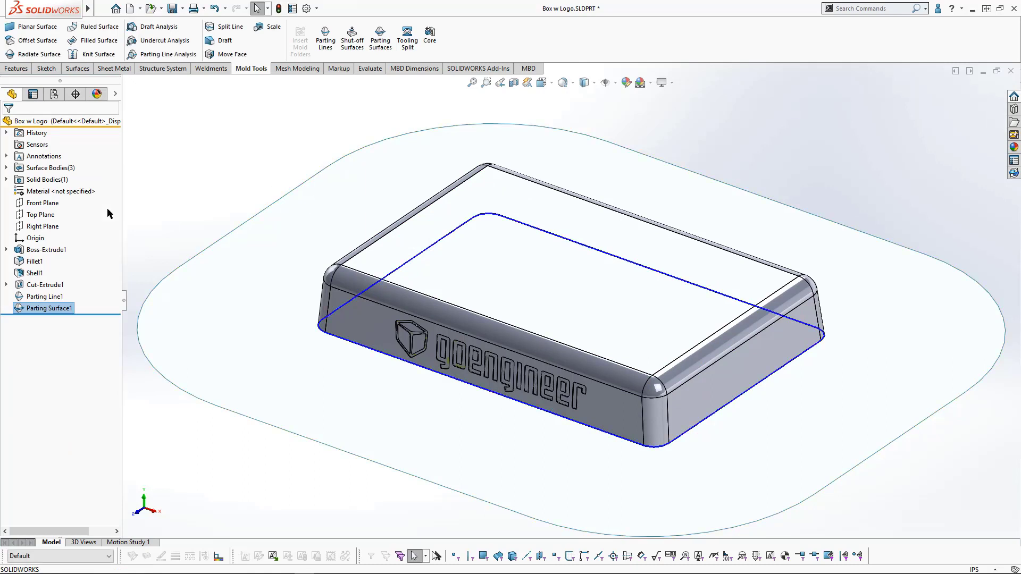
Draw a center rectangle at the origin in a new Top Plane sketch.
{"action": "left_click", "coordinate": [33, 214]}
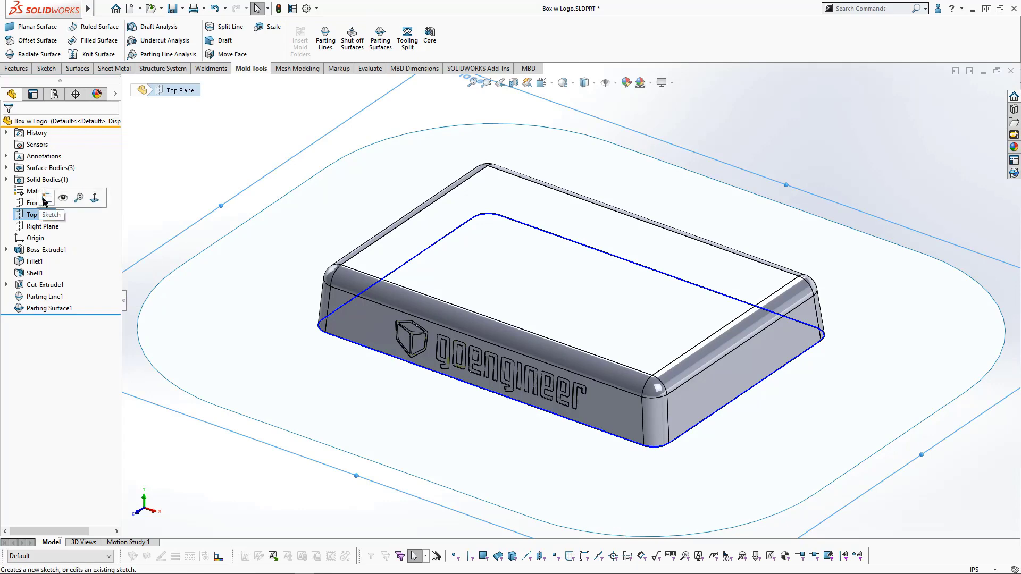
{"action": "left_click", "coordinate": [46, 198]}
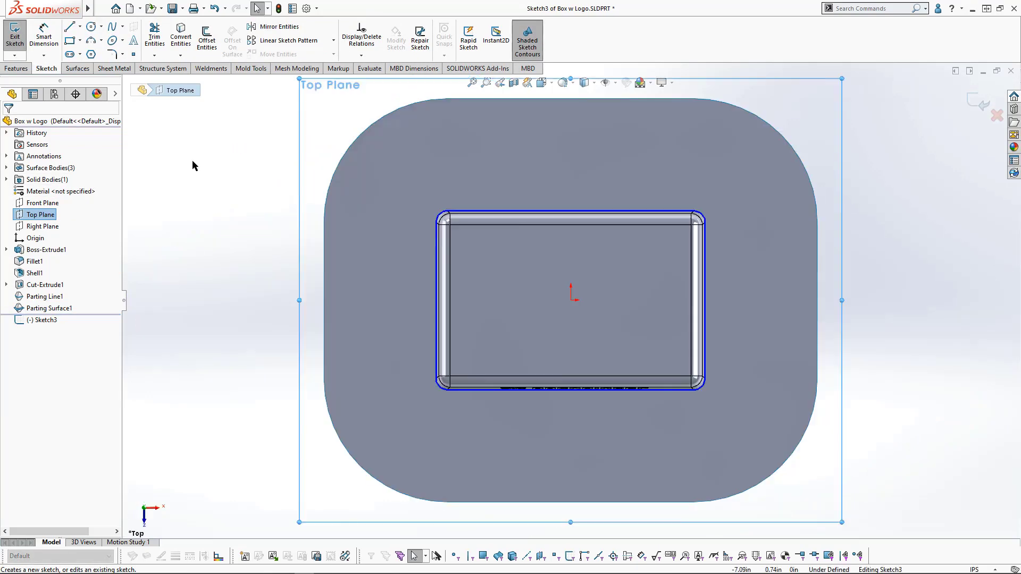
{"action": "left_click", "coordinate": [80, 40]}
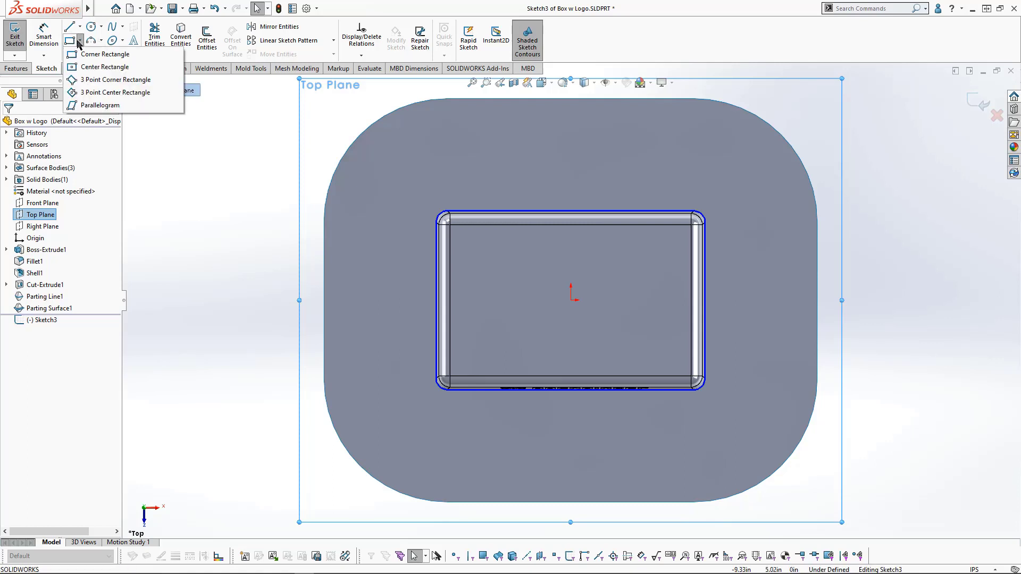
{"action": "left_click", "coordinate": [101, 62]}
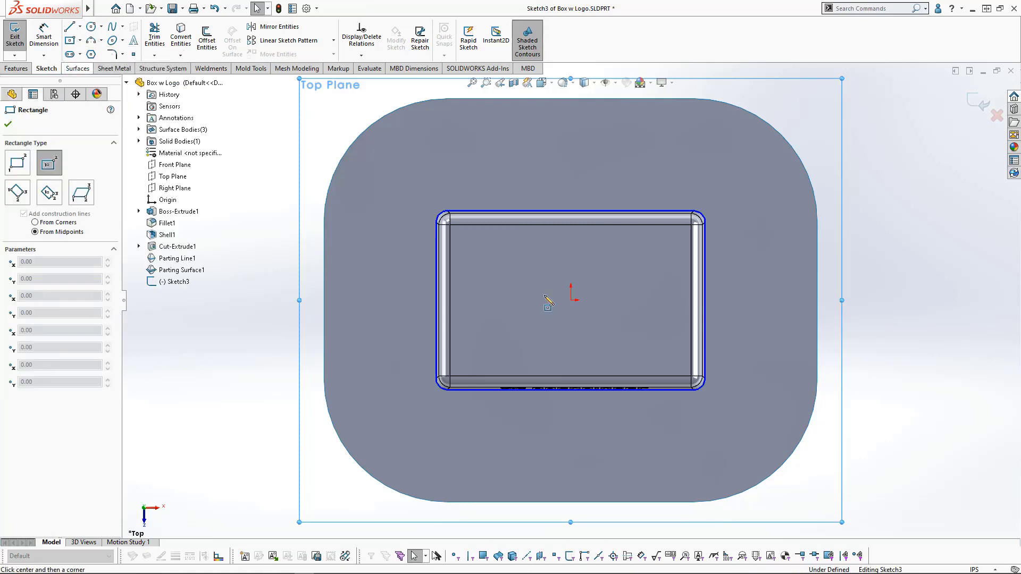
{"action": "left_click", "coordinate": [571, 302]}
{"action": "left_click", "coordinate": [745, 185]}
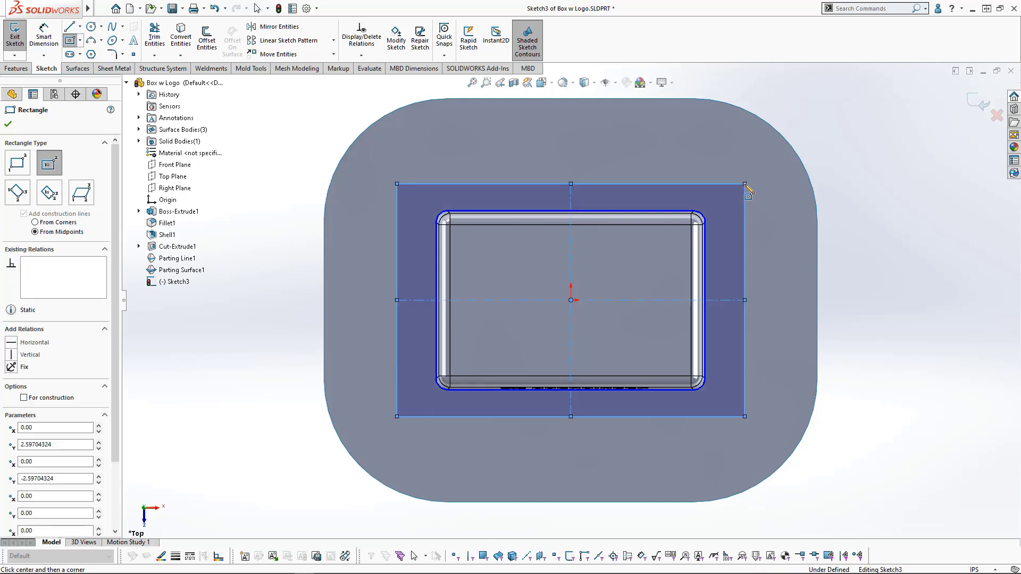
{"action": "key", "text": "s"}
Dimension the rectangle 9.00 wide by 7.00 high, exit the sketch and view isometric.
{"action": "left_click", "coordinate": [777, 195]}
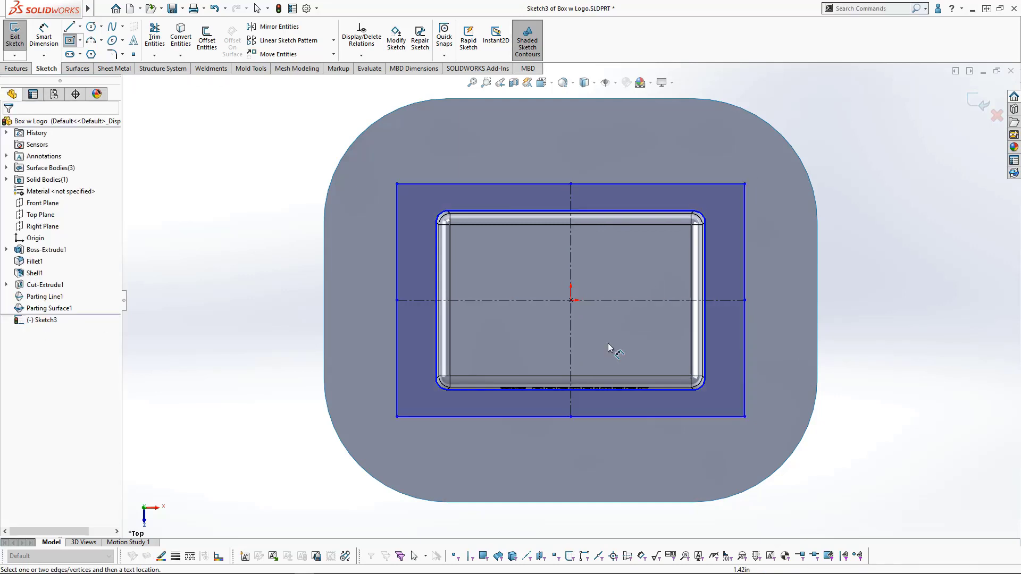
{"action": "left_click", "coordinate": [582, 417]}
{"action": "left_click", "coordinate": [572, 442]}
{"action": "type", "text": "9"}
{"action": "key", "text": "Return"}
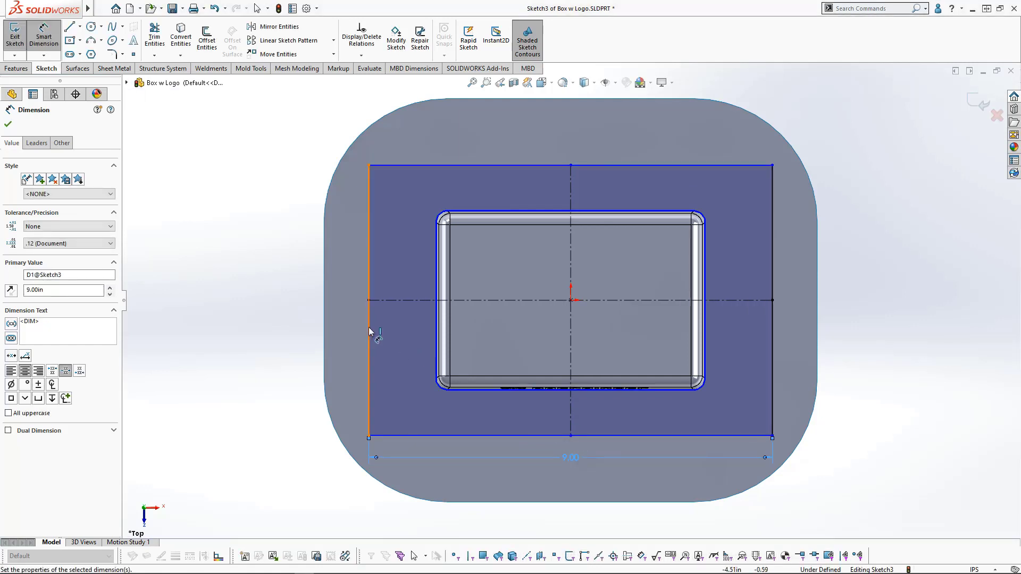
{"action": "left_click", "coordinate": [368, 327]}
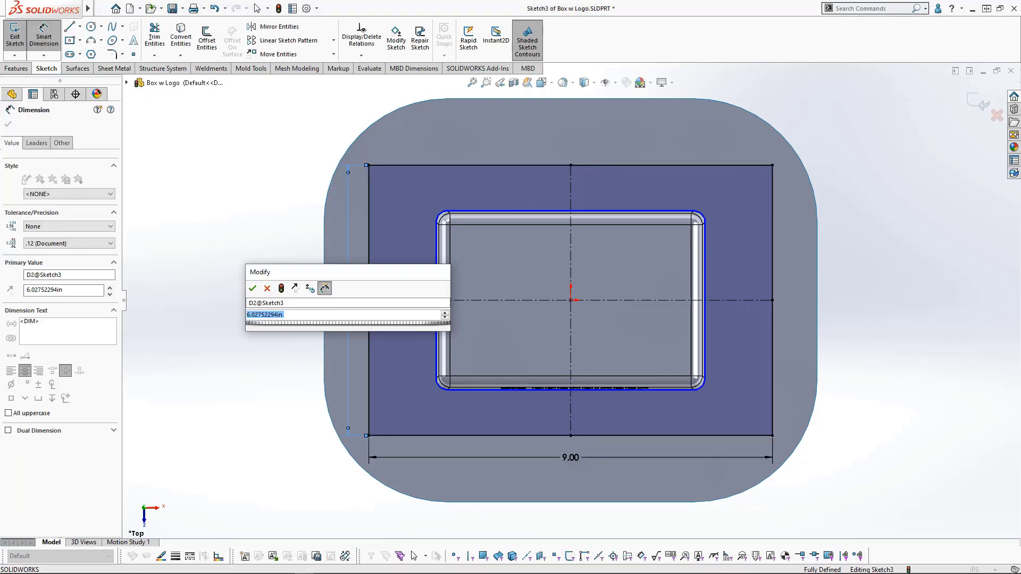
{"action": "left_click", "coordinate": [347, 306]}
{"action": "type", "text": "7"}
{"action": "key", "text": "Return"}
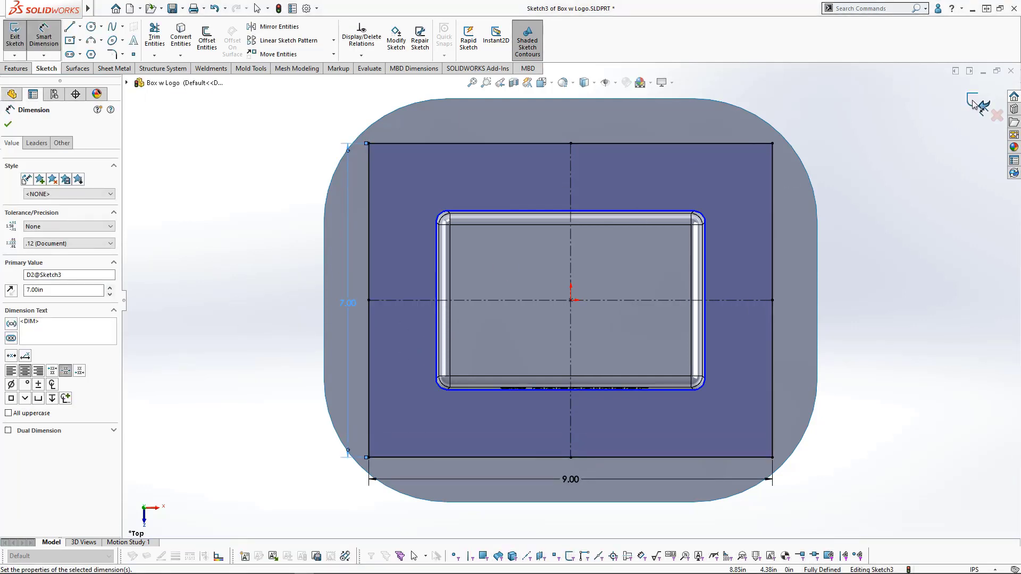
{"action": "left_click", "coordinate": [979, 104]}
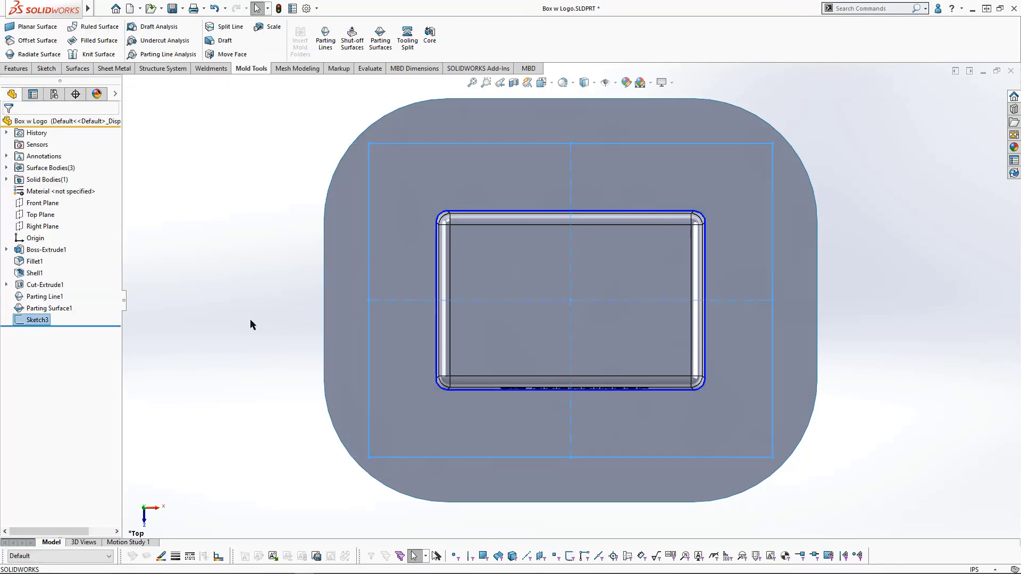
{"action": "key", "text": "ctrl+7"}
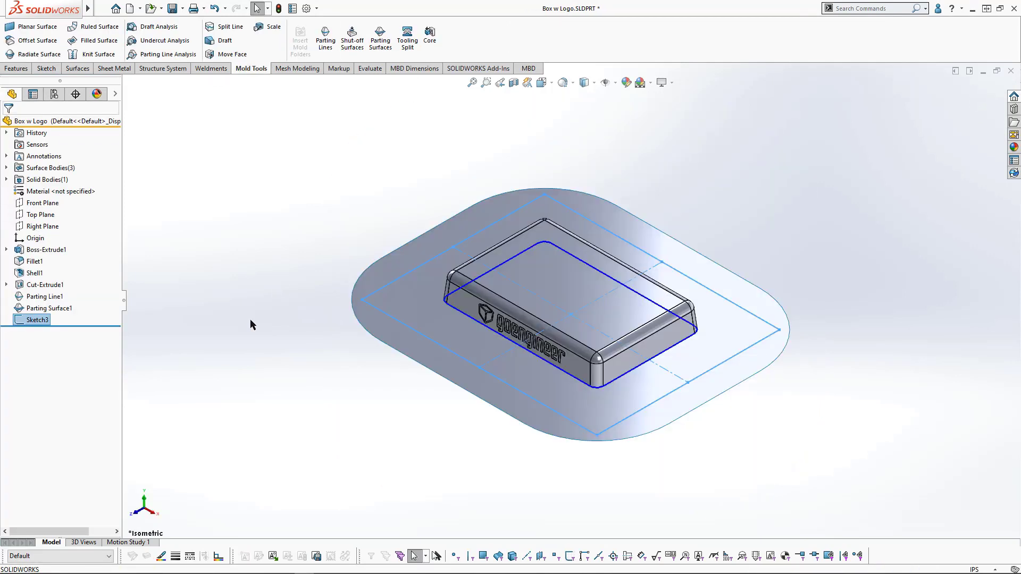
Tooling-split the block outlined by Sketch3 with 2.00in upper and 1.00in lower depths.
{"action": "left_click", "coordinate": [247, 318]}
{"action": "left_click", "coordinate": [45, 320]}
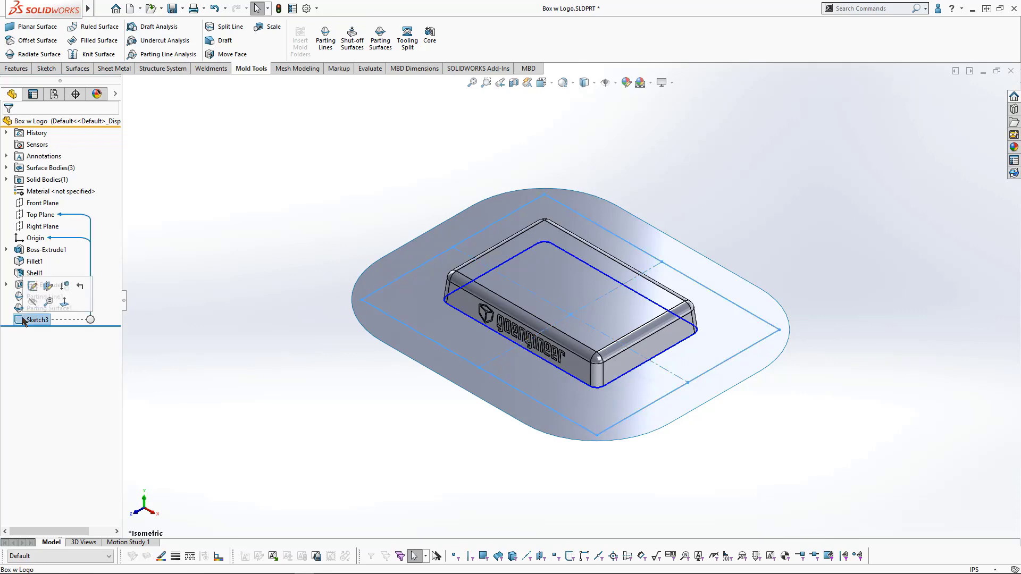
{"action": "left_click", "coordinate": [408, 40]}
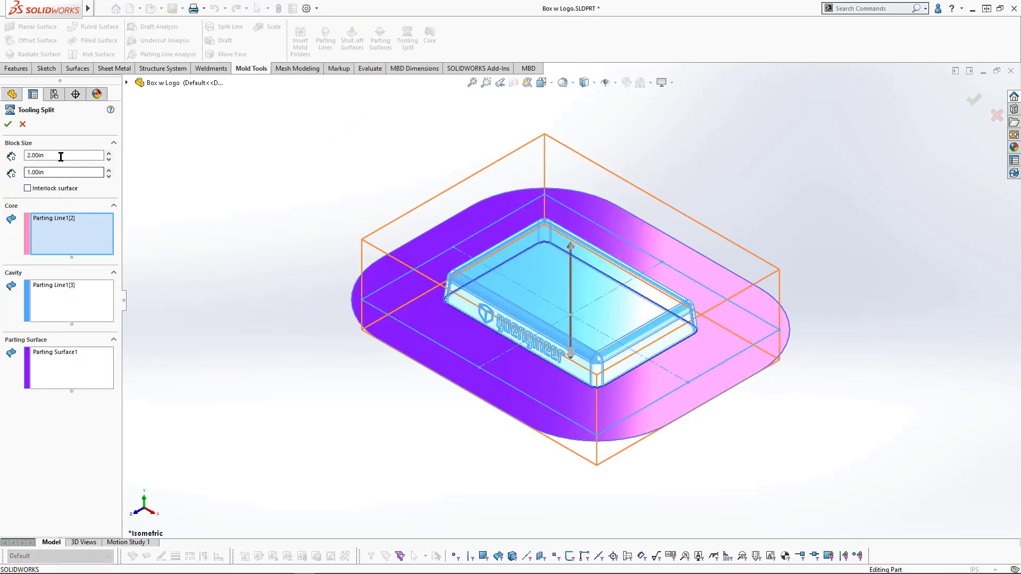
{"action": "double_click", "coordinate": [63, 155]}
{"action": "key", "text": "ctrl+1"}
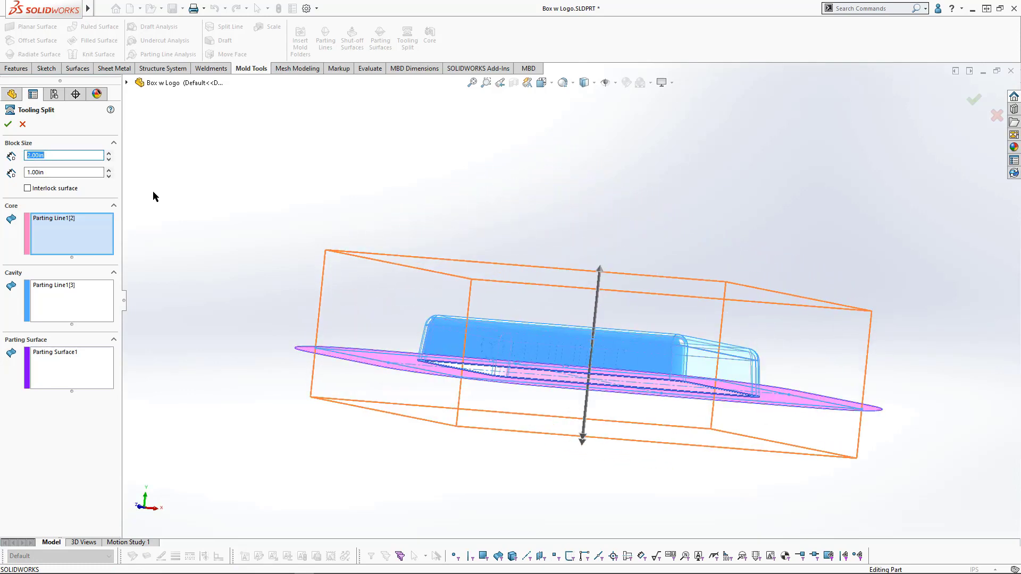
{"action": "double_click", "coordinate": [63, 172]}
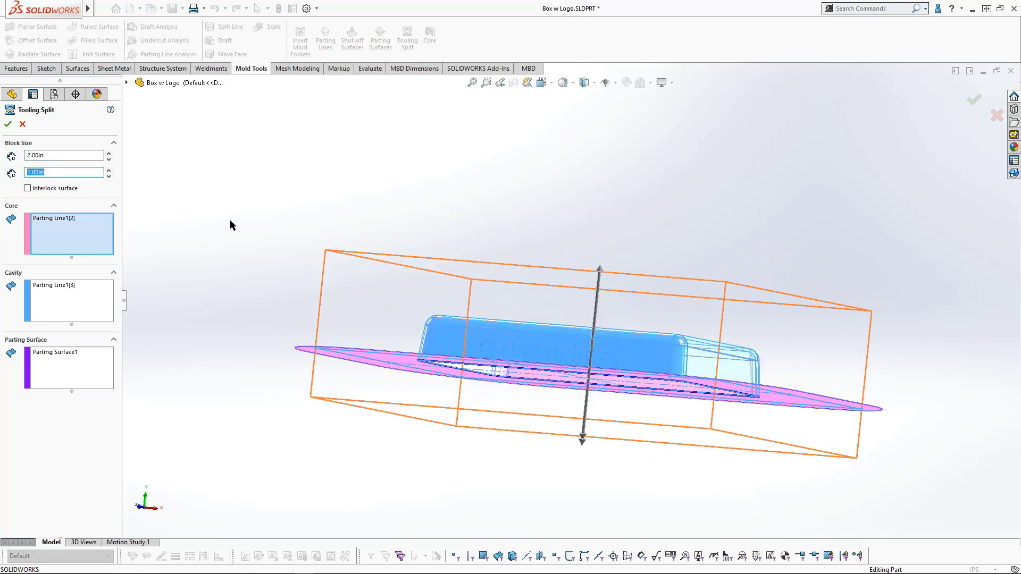
{"action": "left_click", "coordinate": [8, 124]}
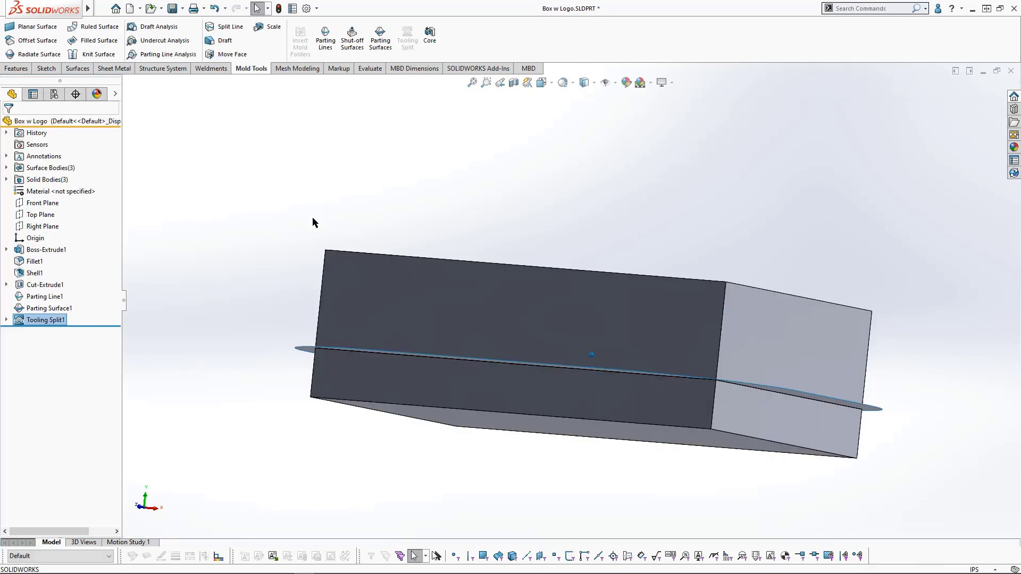
{"action": "key", "text": "ctrl+7"}
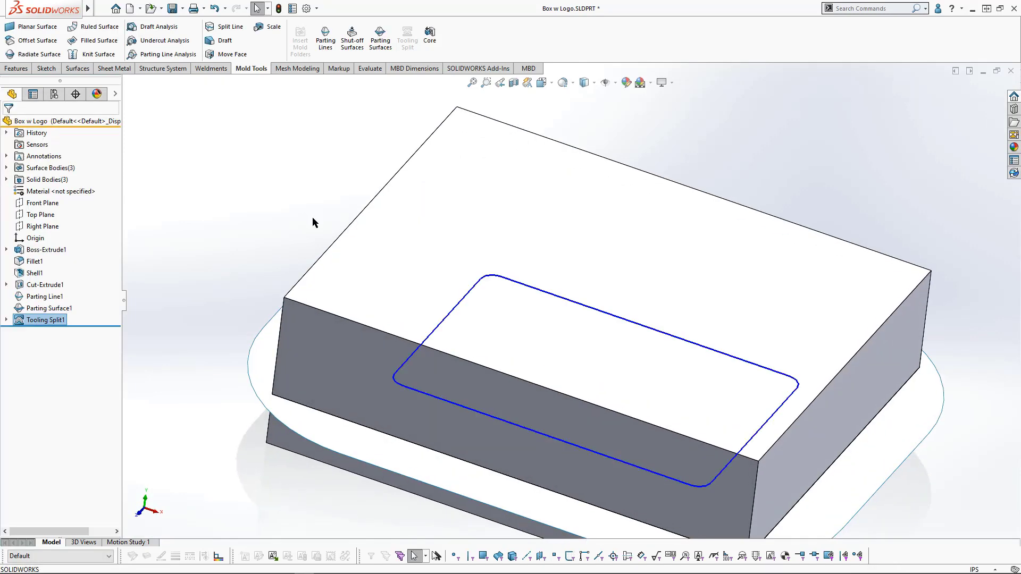
Show only the top cavity block body.
{"action": "key", "text": "f"}
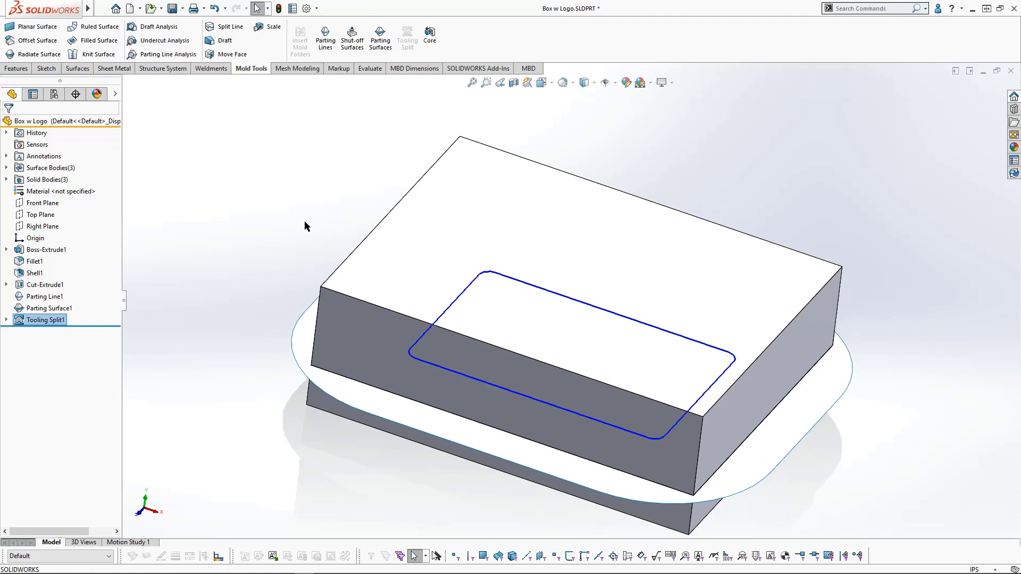
{"action": "left_click", "coordinate": [290, 250]}
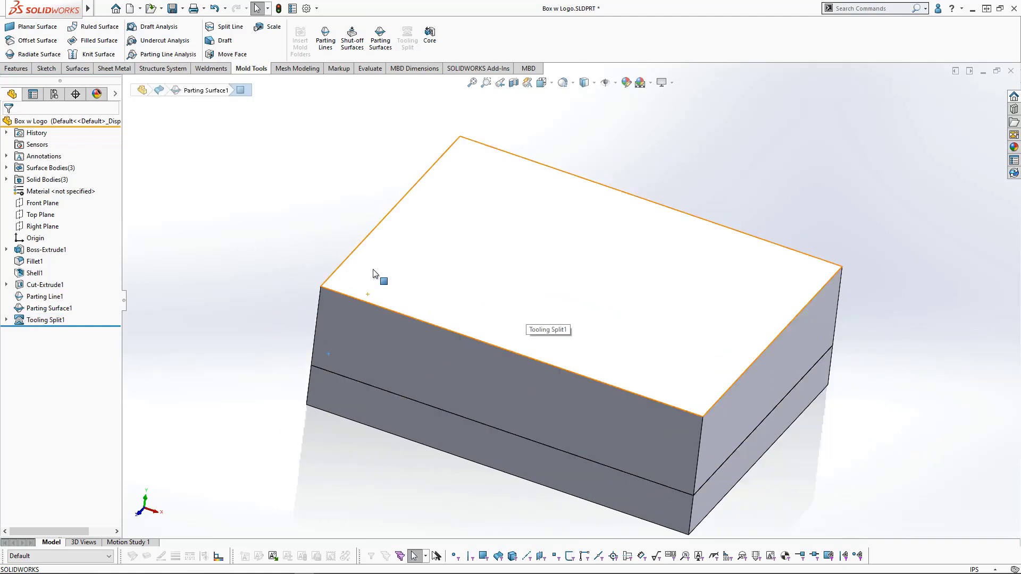
{"action": "right_click", "coordinate": [374, 273]}
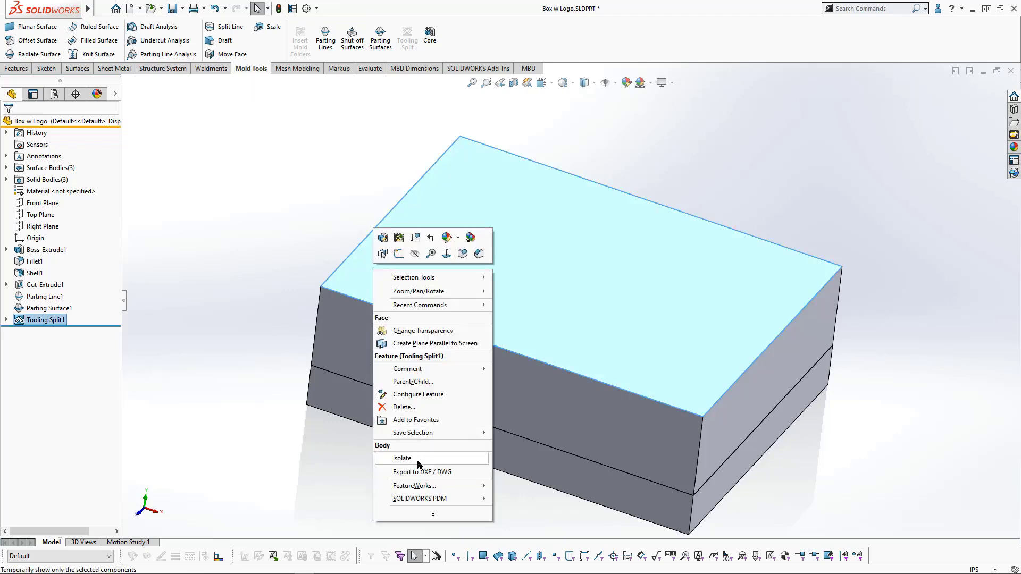
{"action": "left_click", "coordinate": [402, 458]}
Turn the block to its underside, zoom on the logo cavity and select the logo face.
{"action": "key", "text": "shift+Left"}
{"action": "key", "text": "shift+Left"}
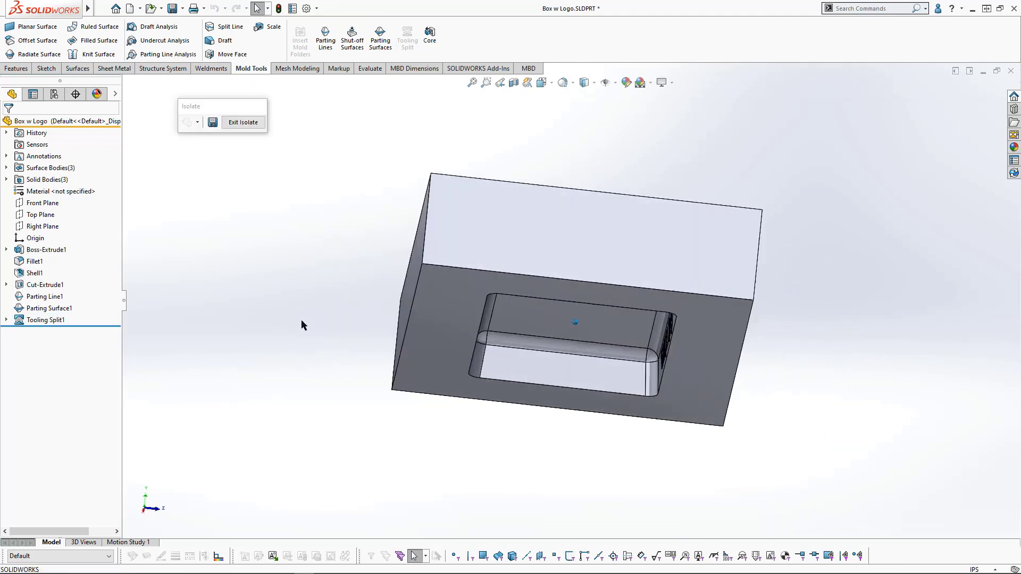
{"action": "key", "text": "shift+z"}
{"action": "key", "text": "shift+Left"}
{"action": "key", "text": "shift+Left"}
{"action": "key", "text": "shift+Left"}
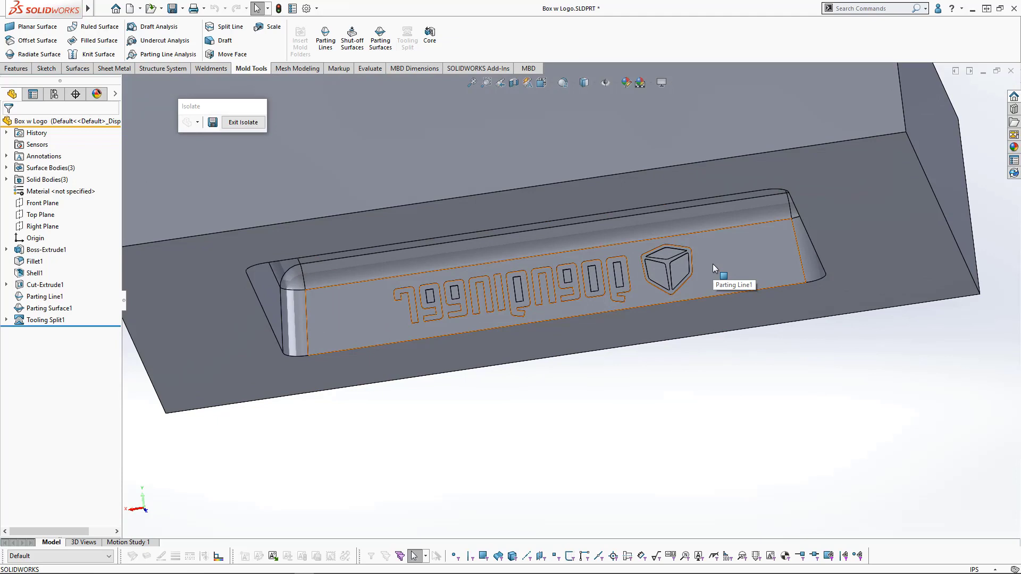
{"action": "left_click", "coordinate": [713, 263]}
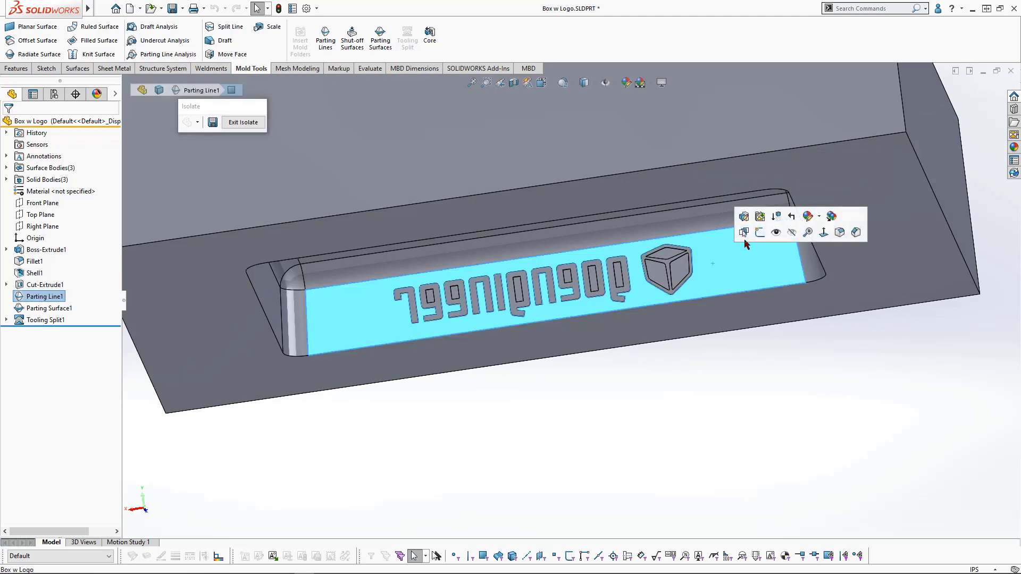
Sketch a corner rectangle enclosing the logo on the logo face.
{"action": "left_click", "coordinate": [759, 234]}
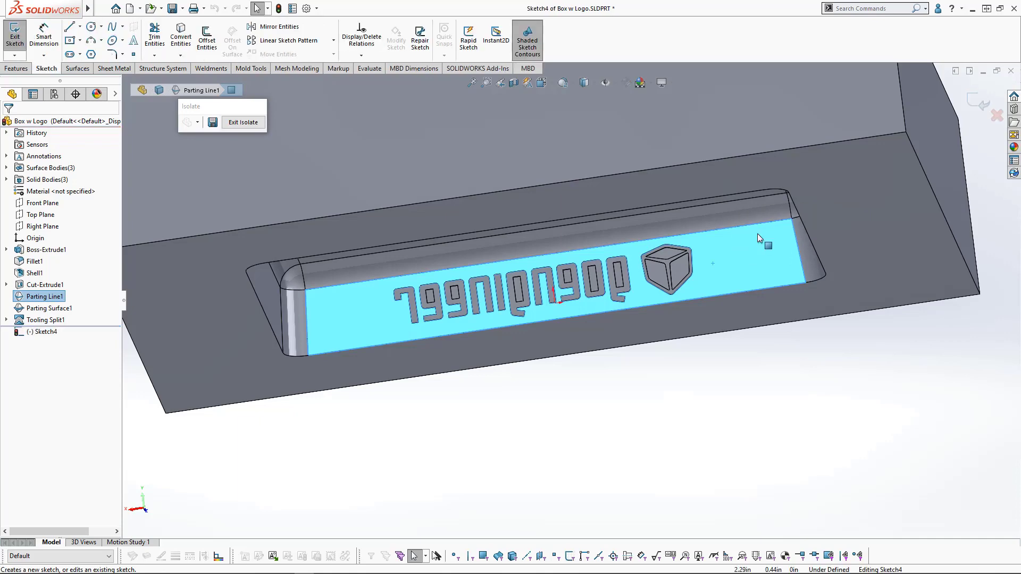
{"action": "left_click", "coordinate": [80, 40]}
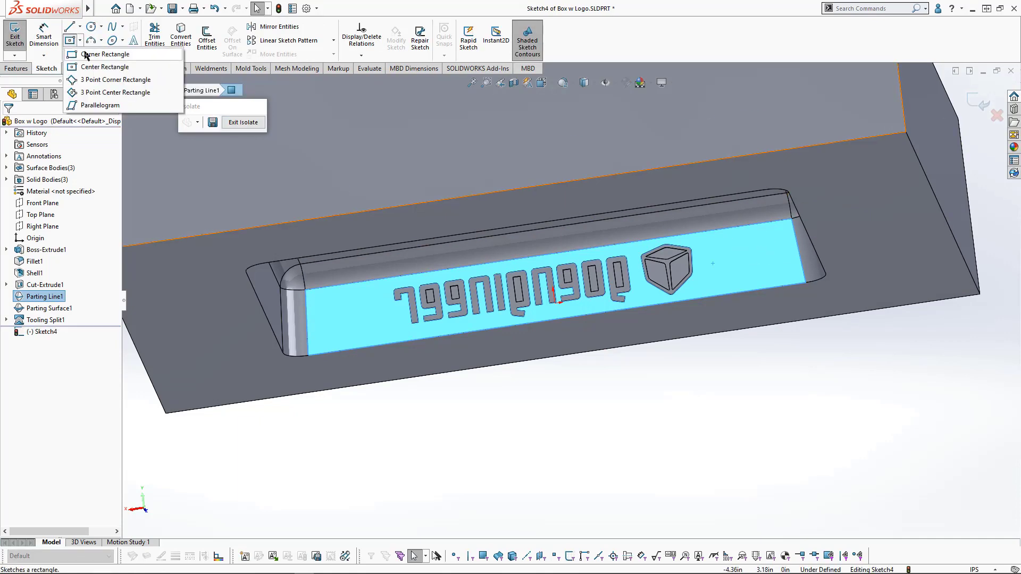
{"action": "left_click", "coordinate": [85, 55]}
{"action": "left_click", "coordinate": [380, 279]}
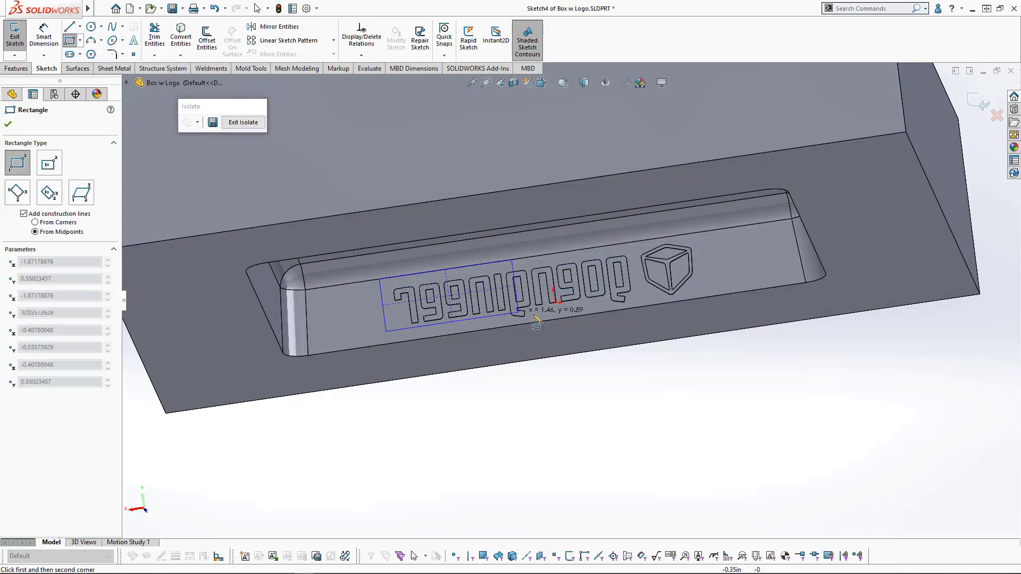
{"action": "left_click", "coordinate": [721, 333]}
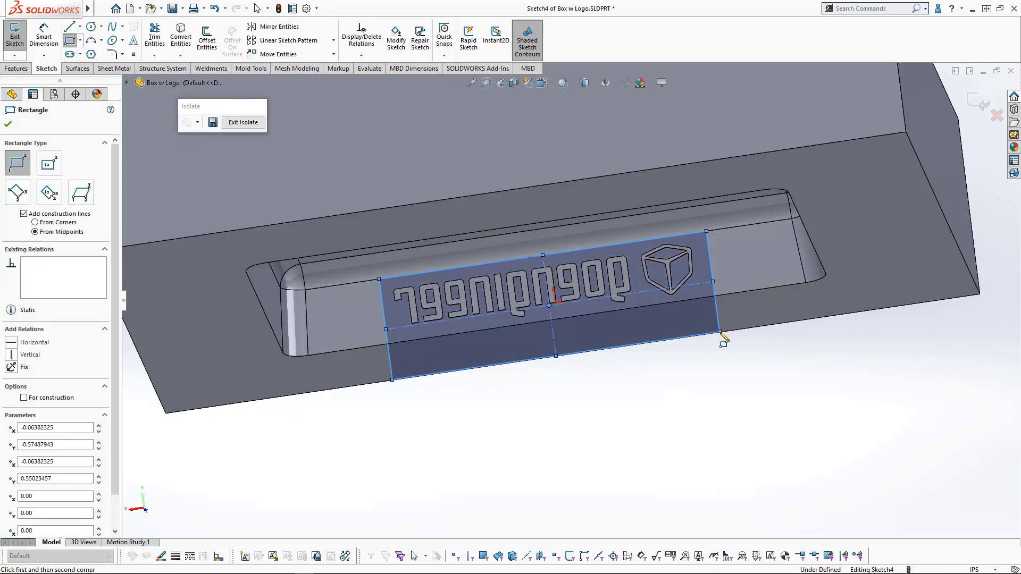
{"action": "key", "text": "Escape"}
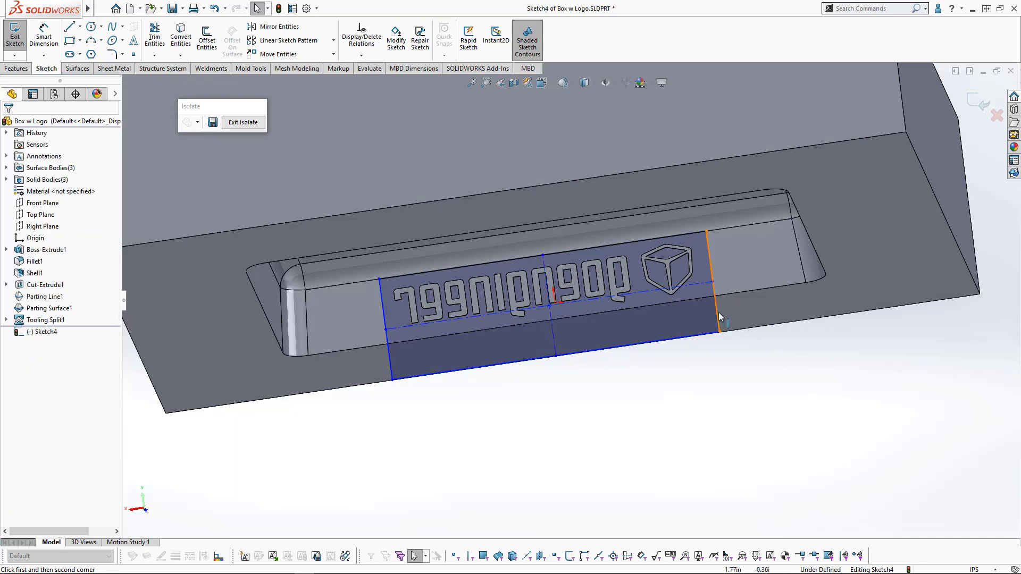
Drag the bottom corner outward so the outline tapers wider at the bottom.
{"action": "left_click", "coordinate": [717, 314]}
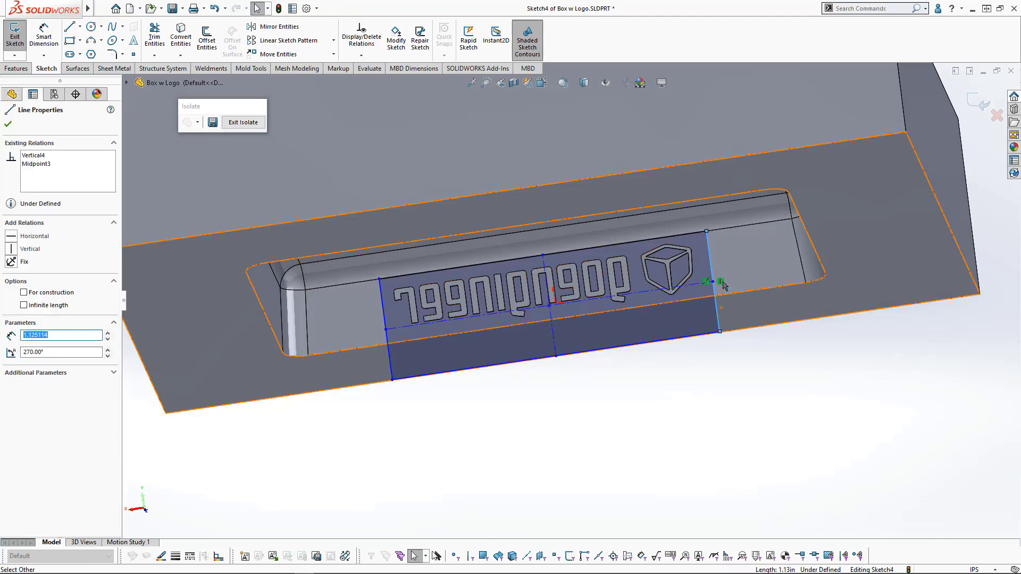
{"action": "key", "text": "Escape"}
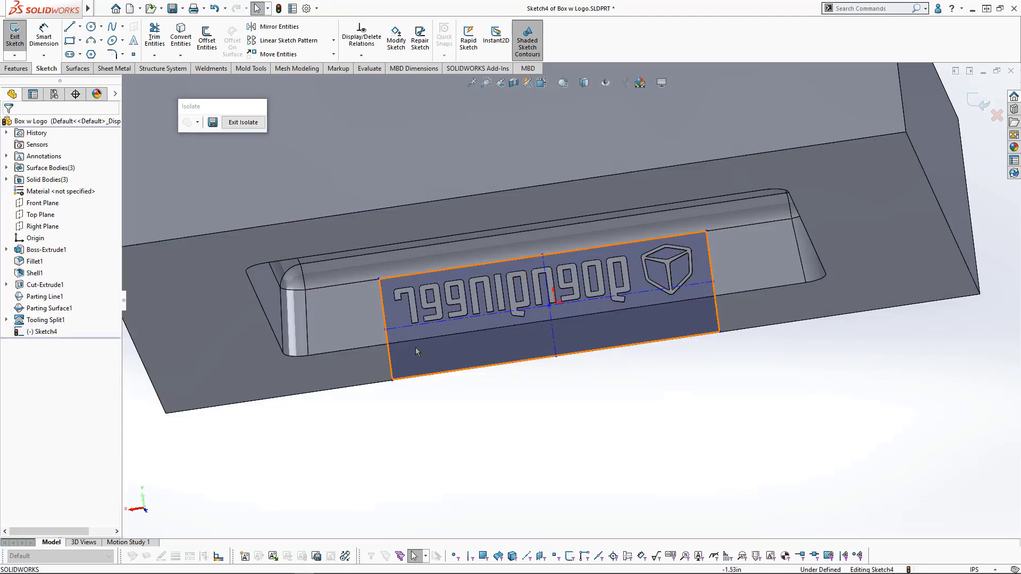
{"action": "left_click", "coordinate": [389, 364]}
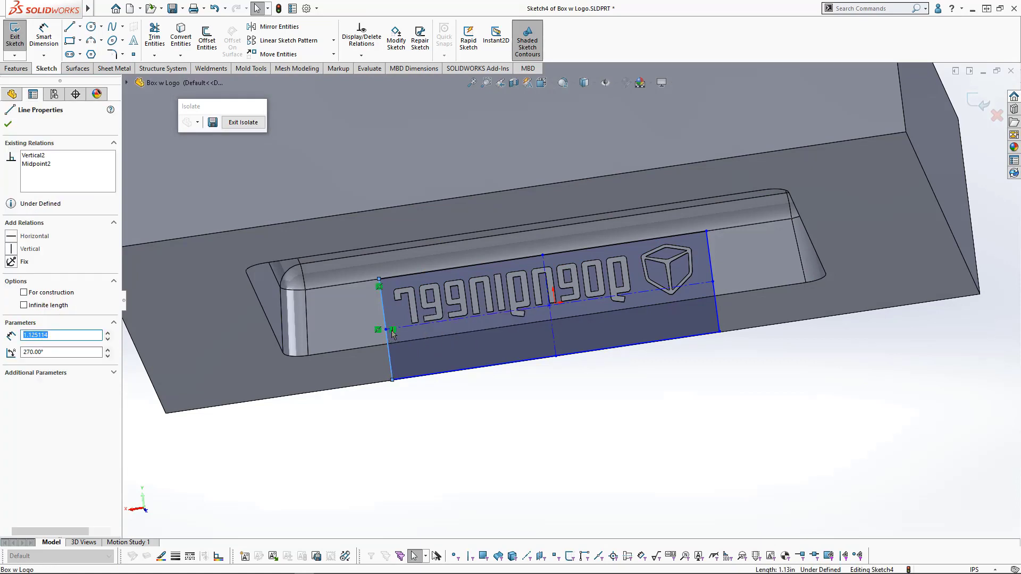
{"action": "key", "text": "Escape"}
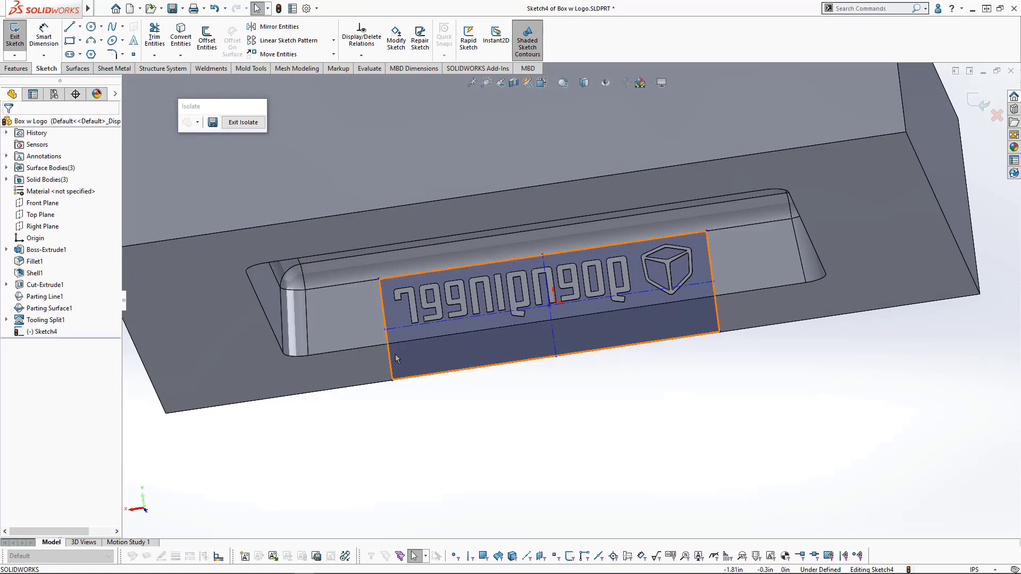
{"action": "left_click", "coordinate": [391, 374]}
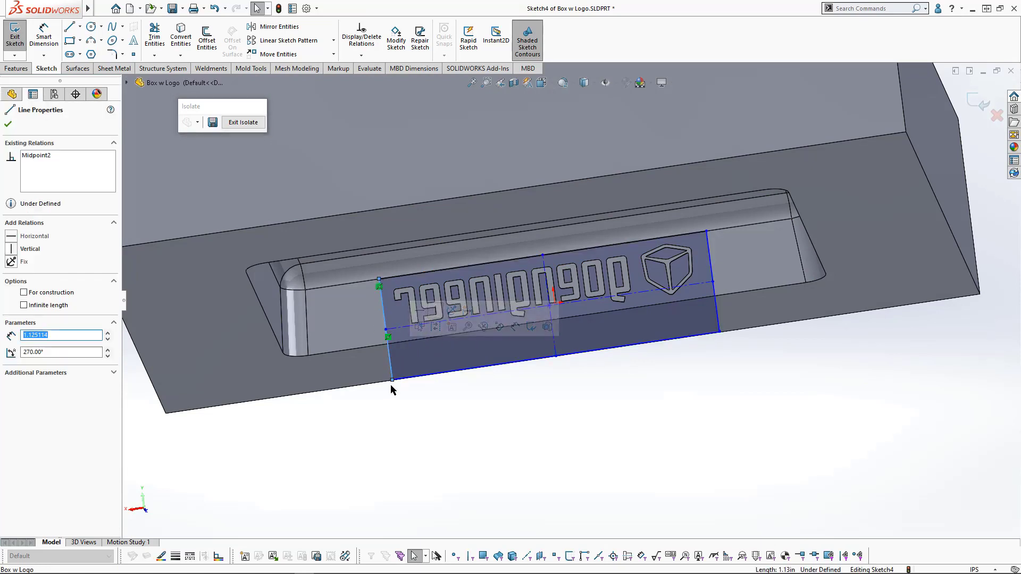
{"action": "left_click_drag", "start_coordinate": [392, 380], "coordinate": [361, 382]}
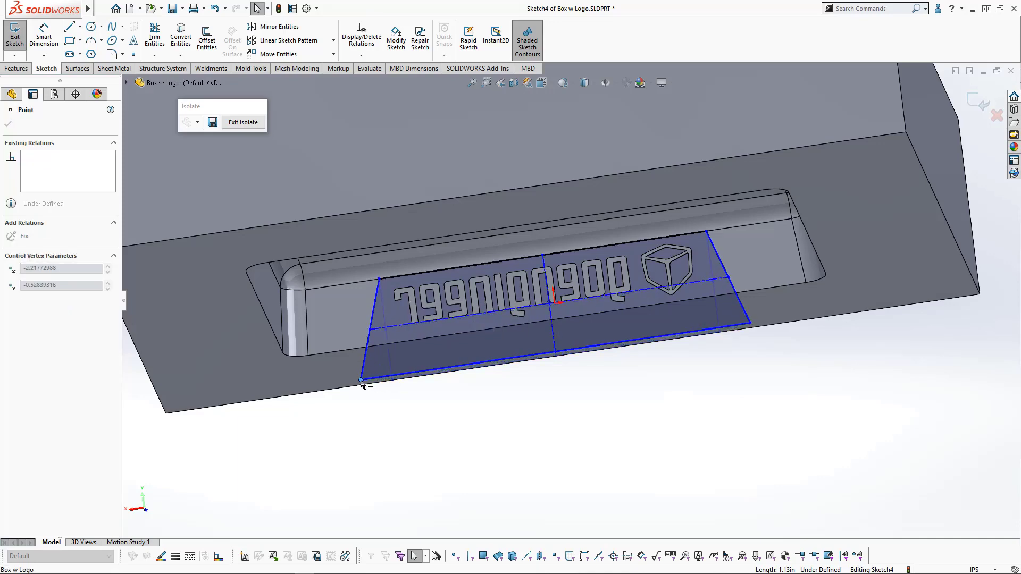
{"action": "key", "text": "Escape"}
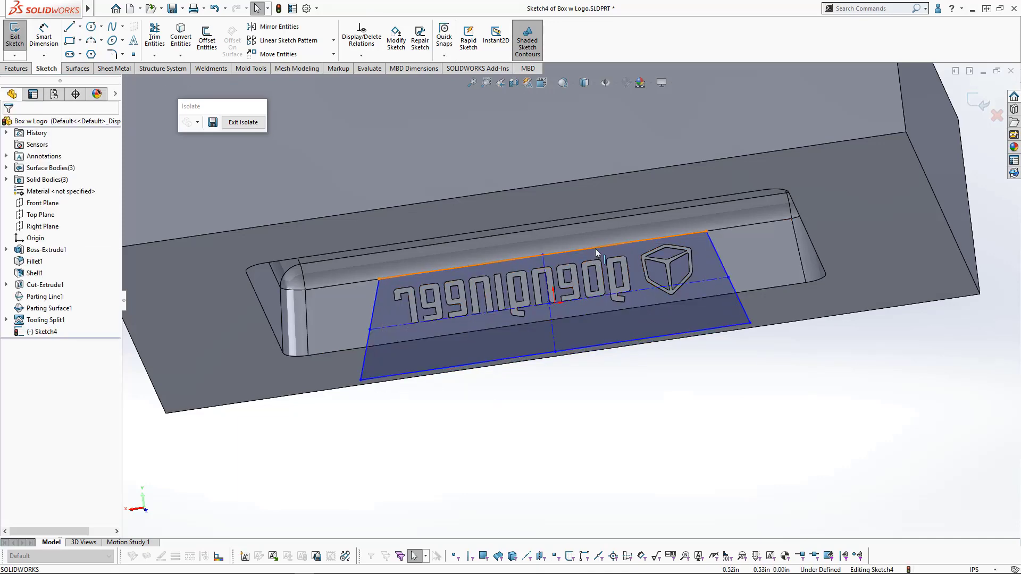
Make the outline's bottom edge collinear with the model edge.
{"action": "left_click", "coordinate": [524, 256]}
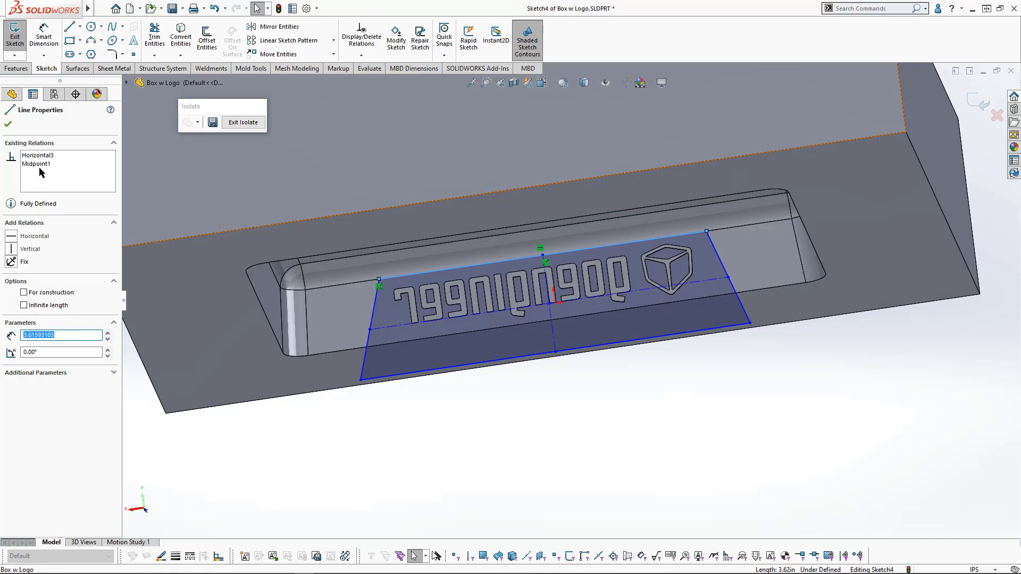
{"action": "key", "text": "Escape"}
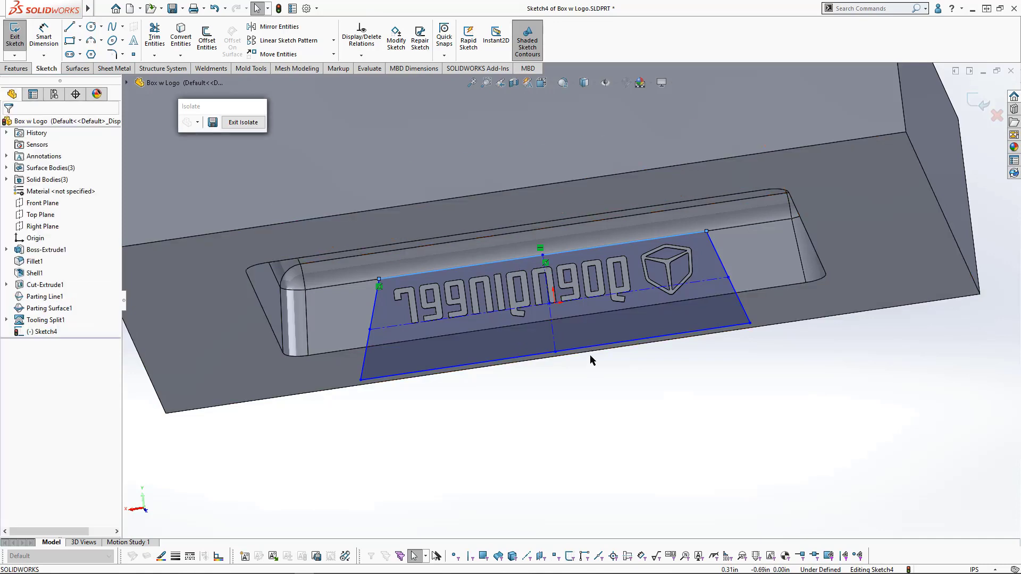
{"action": "left_click", "coordinate": [590, 355]}
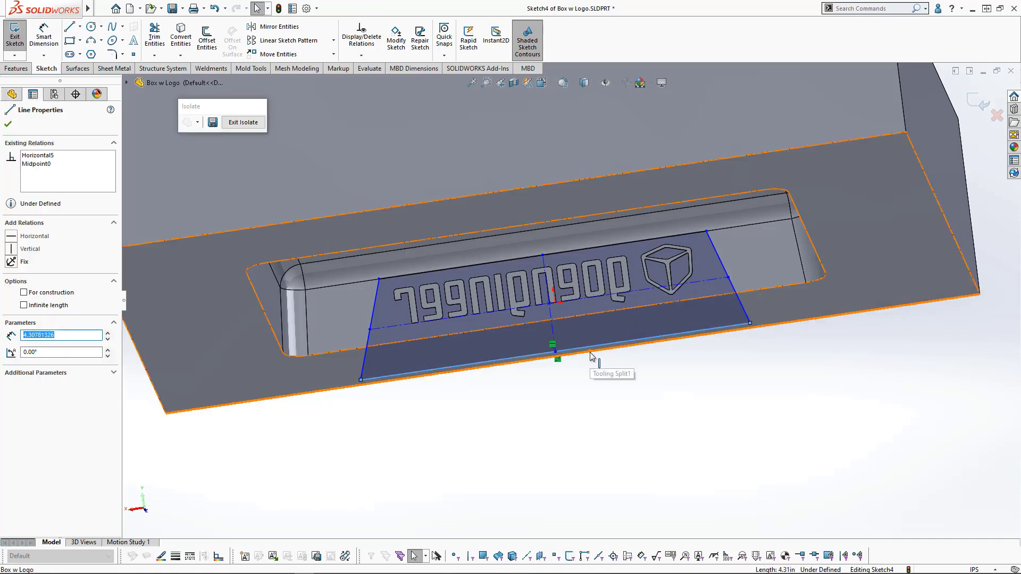
{"action": "left_click", "coordinate": [592, 356], "text": "ctrl"}
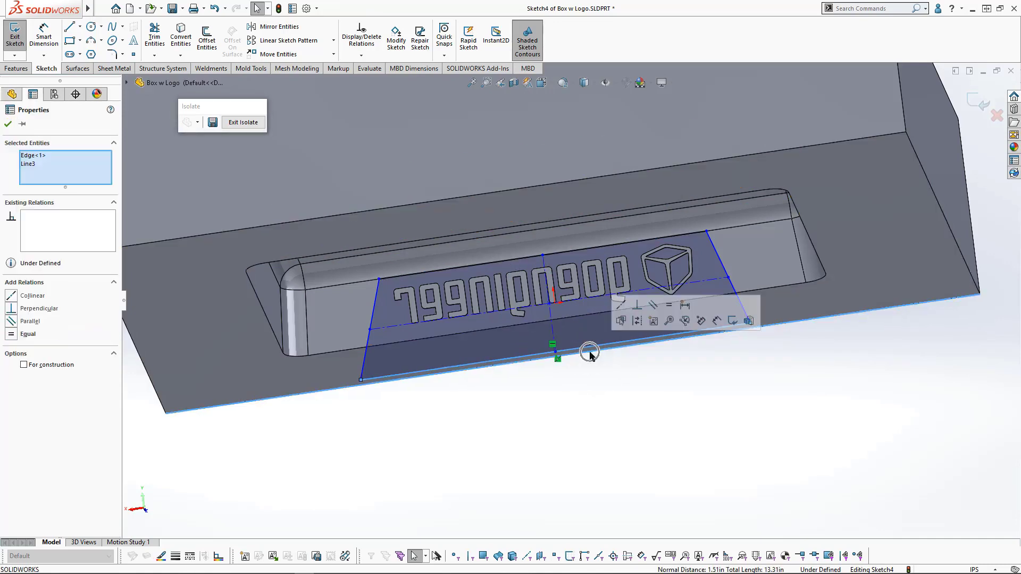
{"action": "left_click", "coordinate": [623, 306]}
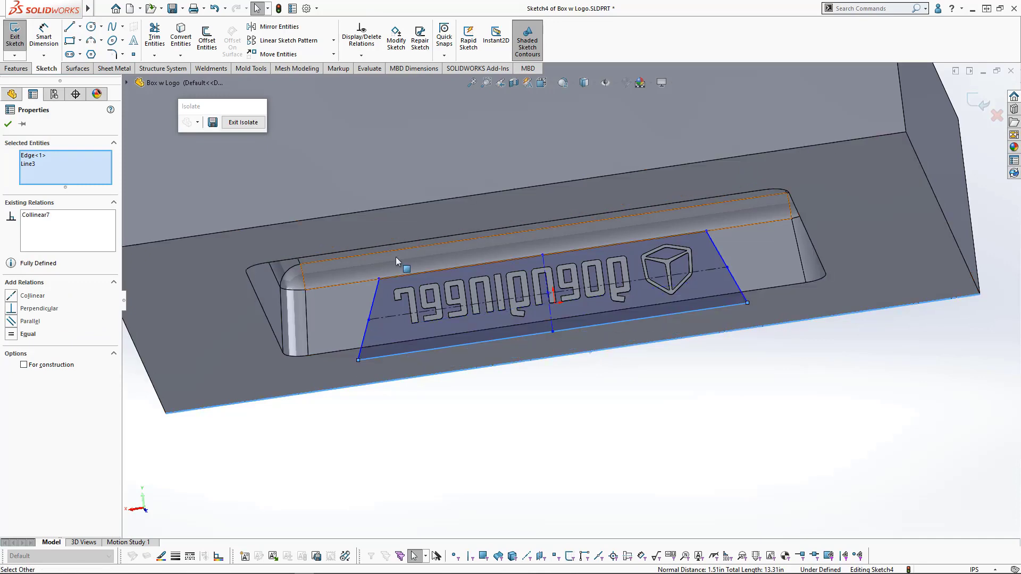
{"action": "left_click", "coordinate": [520, 400]}
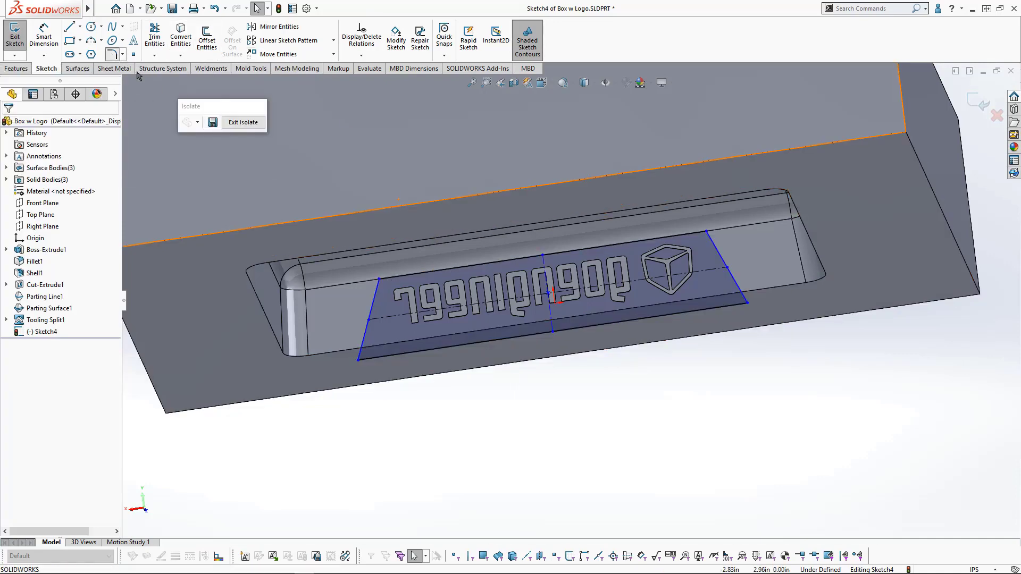
{"action": "left_click", "coordinate": [112, 54]}
Round the outline's upper-left and upper-right corners with 0.25in sketch fillets.
{"action": "type", "text": ".25"}
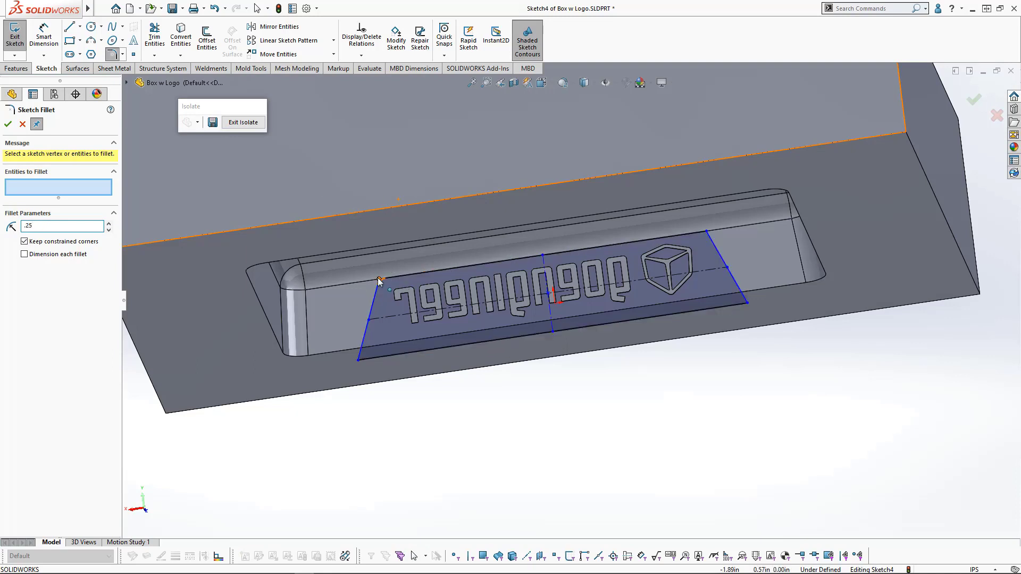
{"action": "left_click", "coordinate": [380, 278]}
{"action": "left_click", "coordinate": [536, 301]}
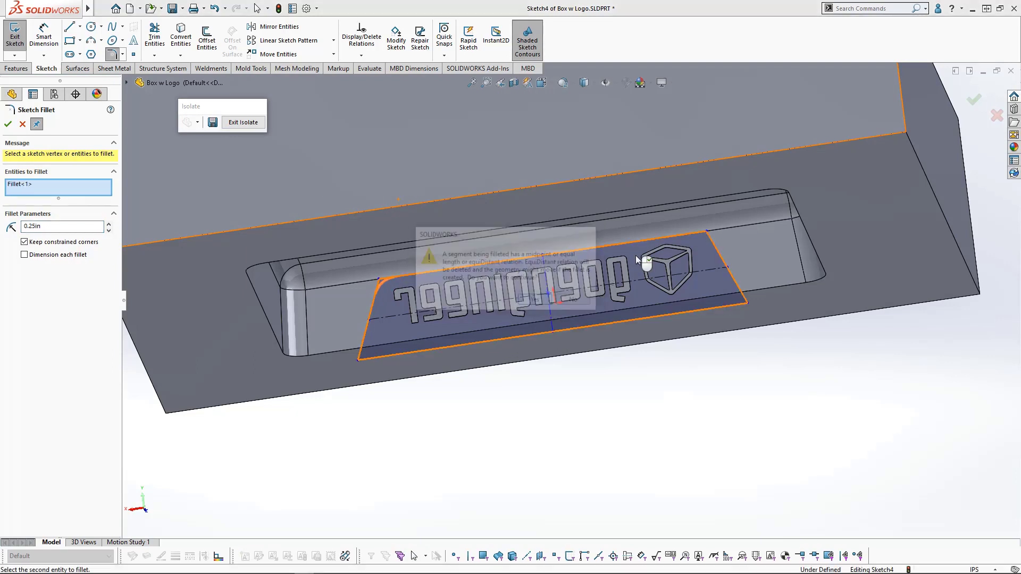
{"action": "left_click", "coordinate": [707, 233]}
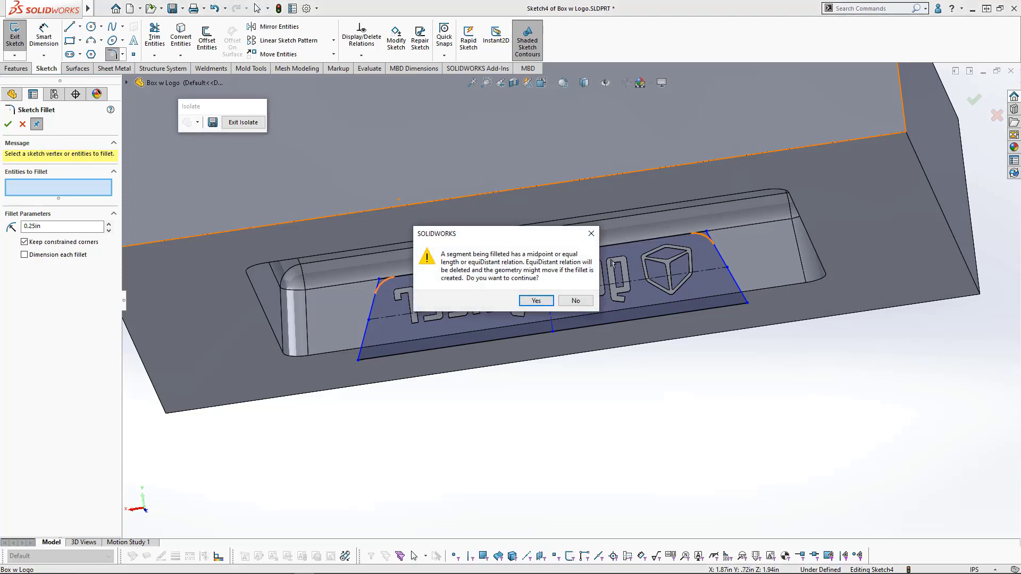
{"action": "left_click", "coordinate": [538, 299]}
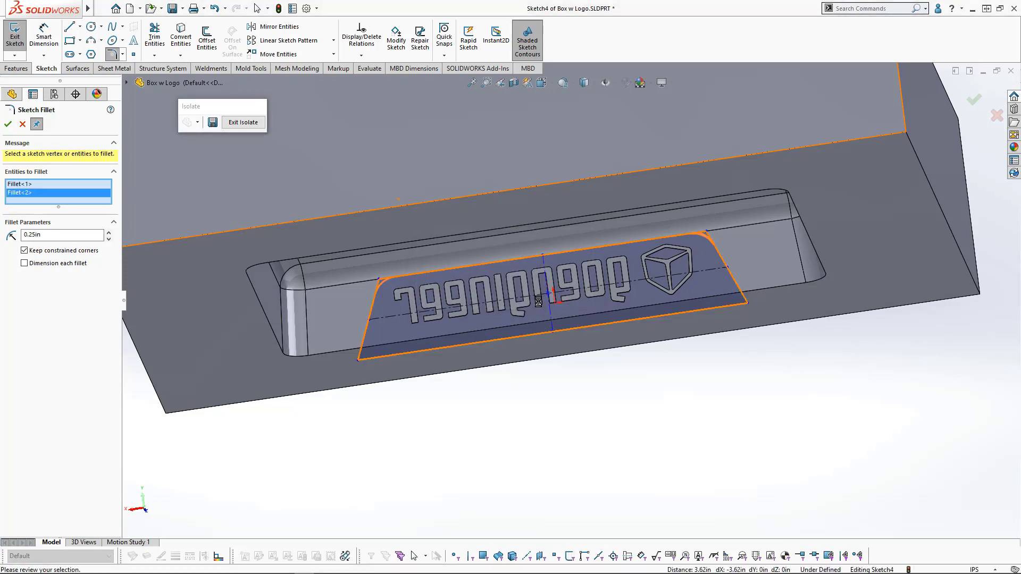
{"action": "left_click", "coordinate": [8, 124]}
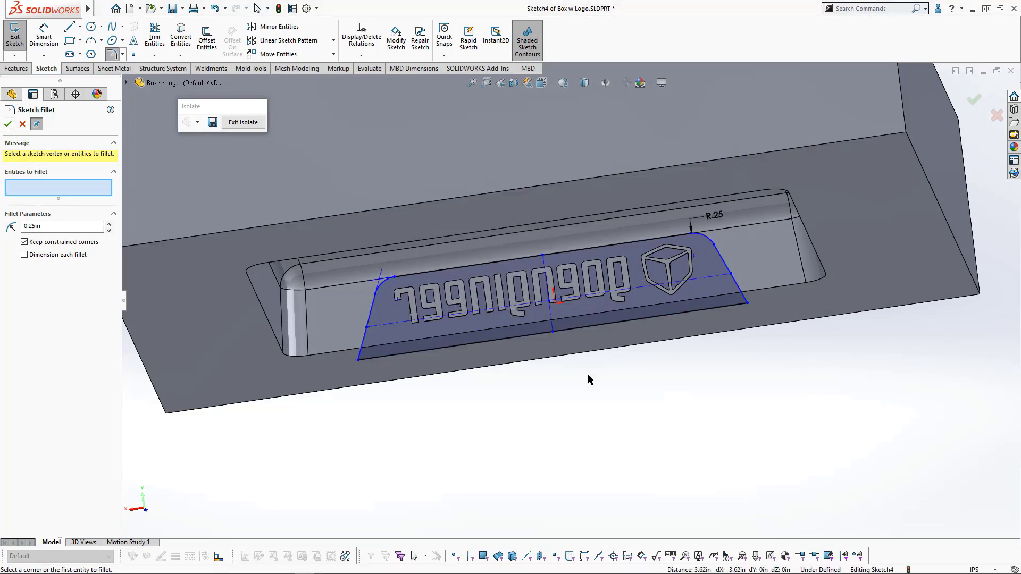
{"action": "key", "text": "Escape"}
{"action": "mouse_move", "coordinate": [596, 353]}
{"action": "middle_mouse_down"}
{"action": "mouse_move", "coordinate": [612, 346]}
{"action": "mouse_move", "coordinate": [602, 373]}
{"action": "mouse_move", "coordinate": [609, 358]}
{"action": "middle_mouse_up"}
{"action": "scroll", "coordinate": [636, 292], "scroll_direction": "down", "scroll_amount": 3}
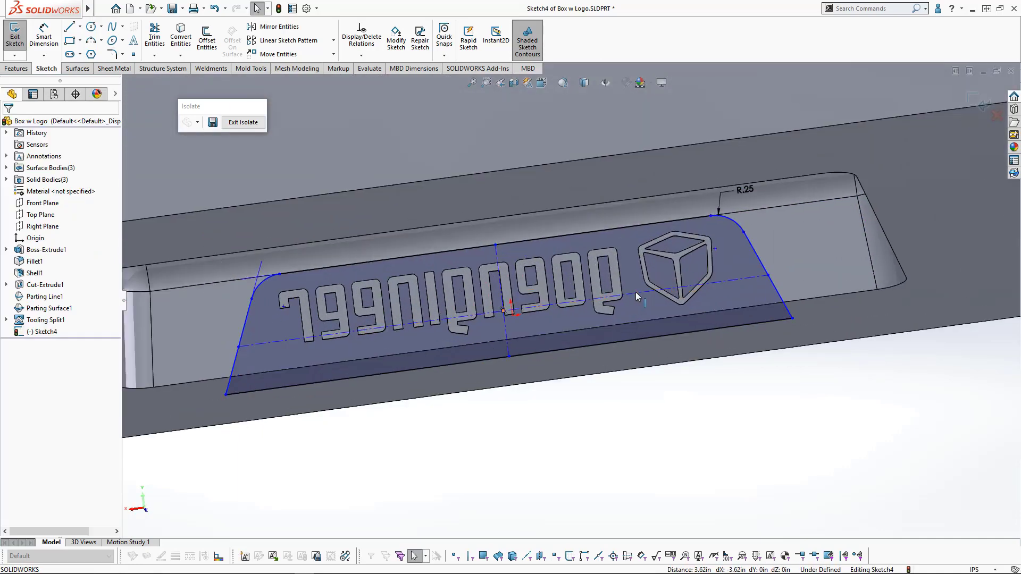
{"action": "scroll", "coordinate": [580, 448], "scroll_direction": "up", "scroll_amount": 2}
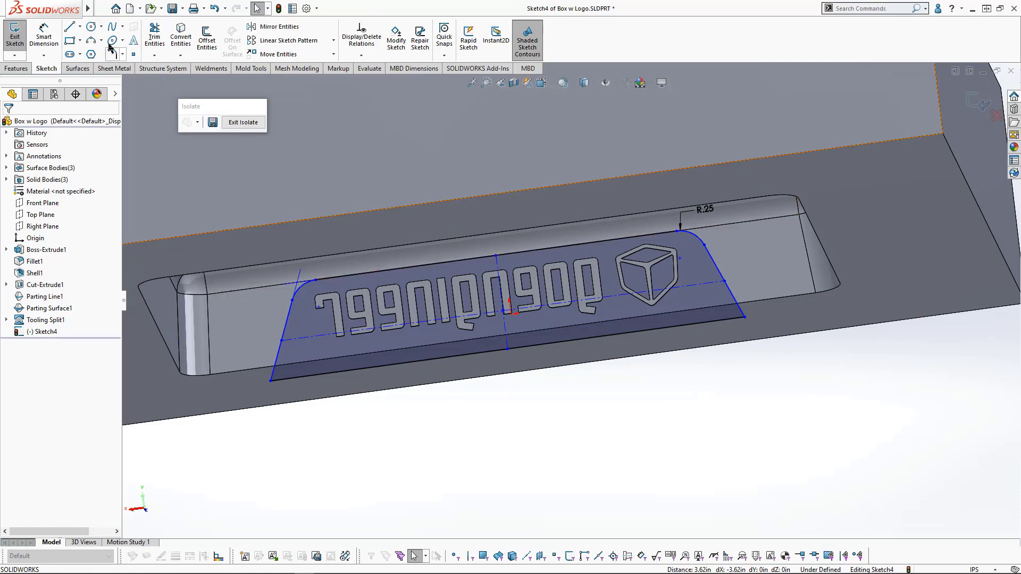
Dimension the outline's bottom edge to 4.50in.
{"action": "left_click", "coordinate": [44, 37]}
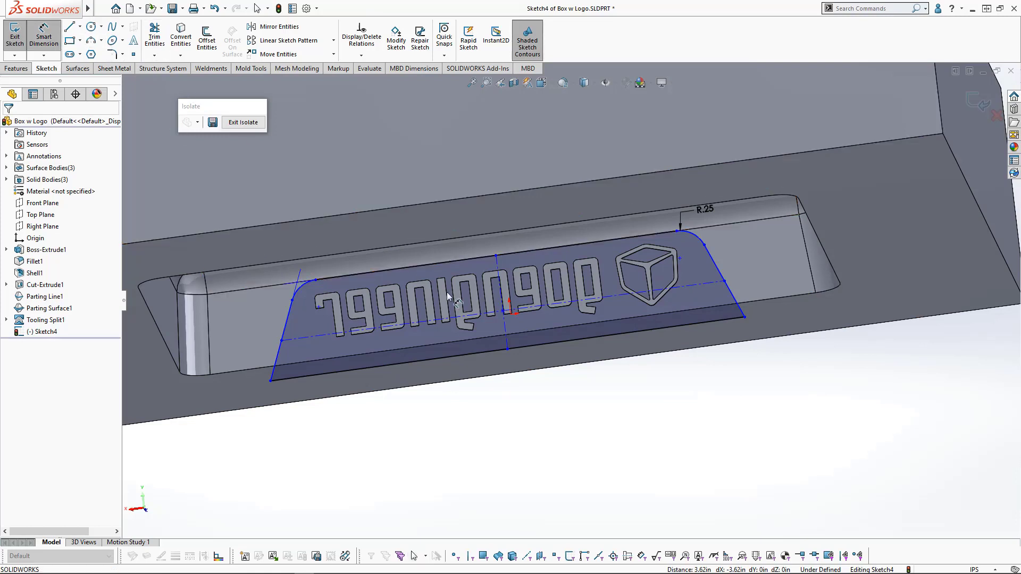
{"action": "left_click", "coordinate": [521, 353]}
{"action": "left_click", "coordinate": [515, 392]}
{"action": "type", "text": "4.5"}
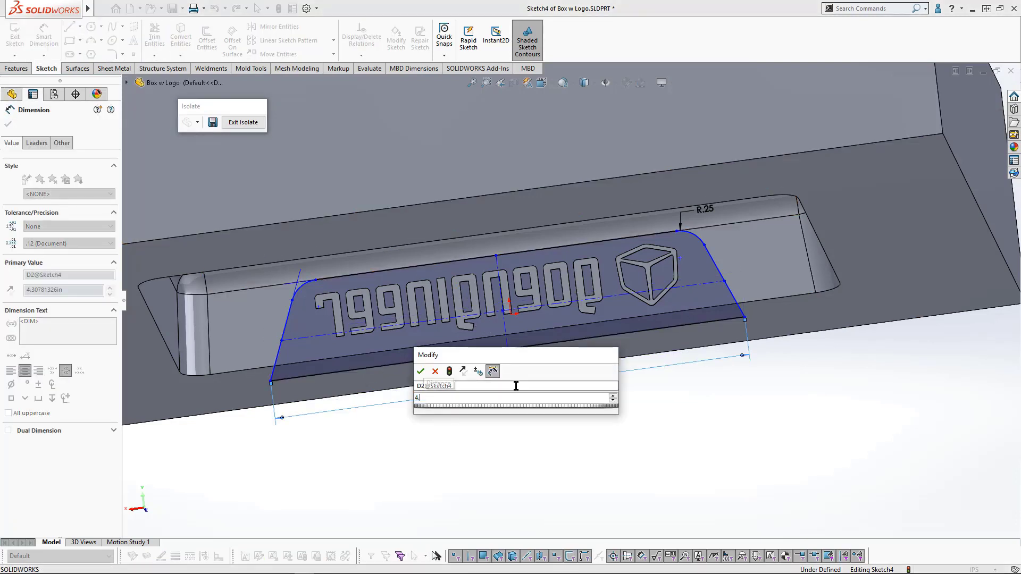
{"action": "key", "text": "Return"}
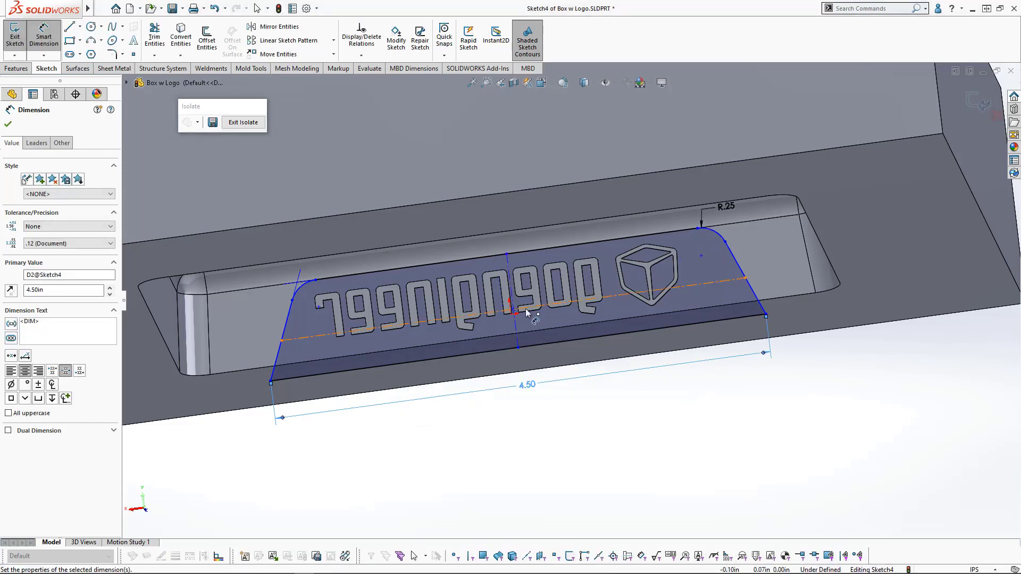
{"action": "scroll", "coordinate": [534, 317], "scroll_direction": "down", "scroll_amount": 2}
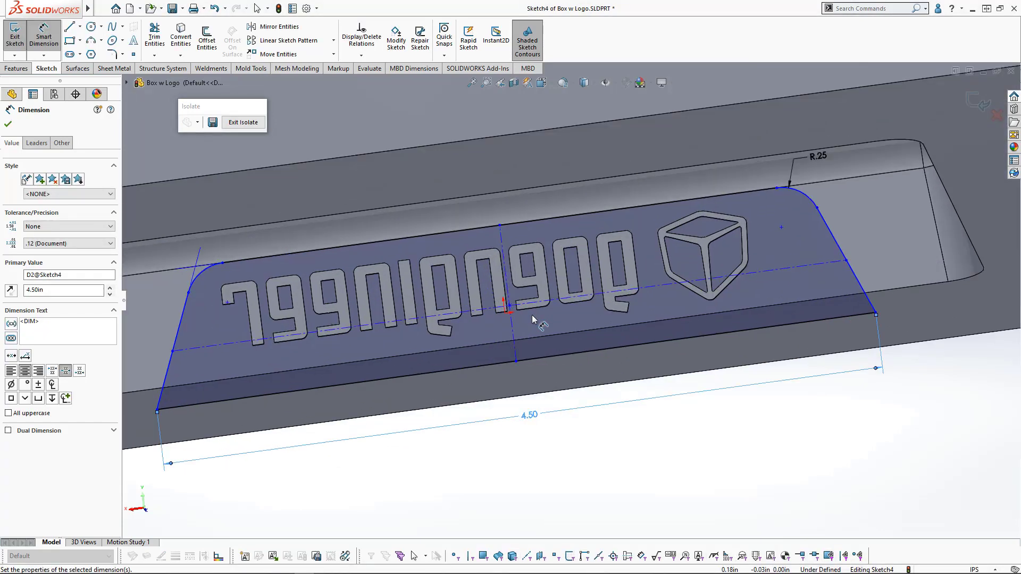
{"action": "key", "text": "Escape"}
Centre the outline on the logo with a midpoint relation.
{"action": "left_click", "coordinate": [510, 302]}
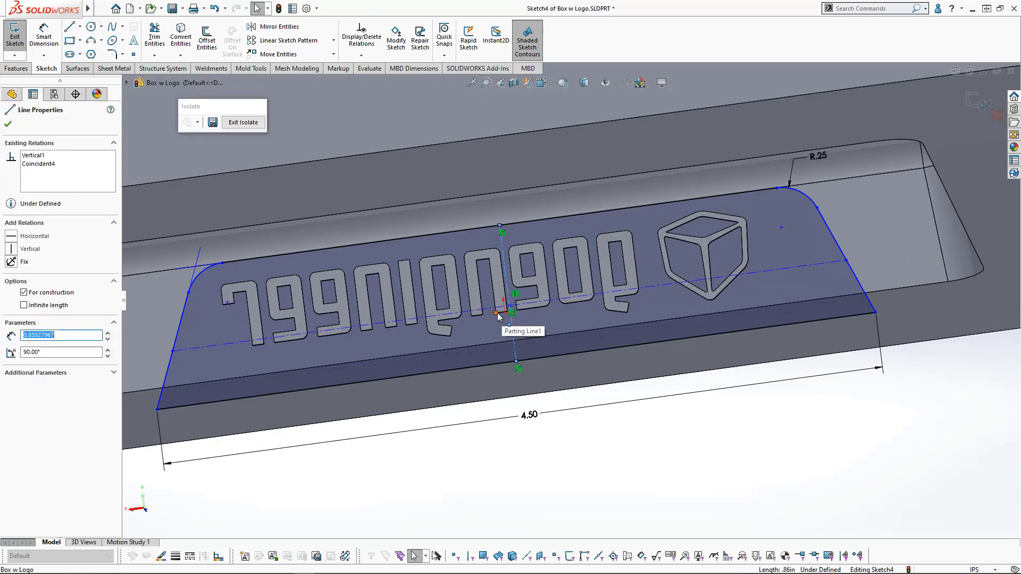
{"action": "left_click", "coordinate": [498, 314], "text": "ctrl"}
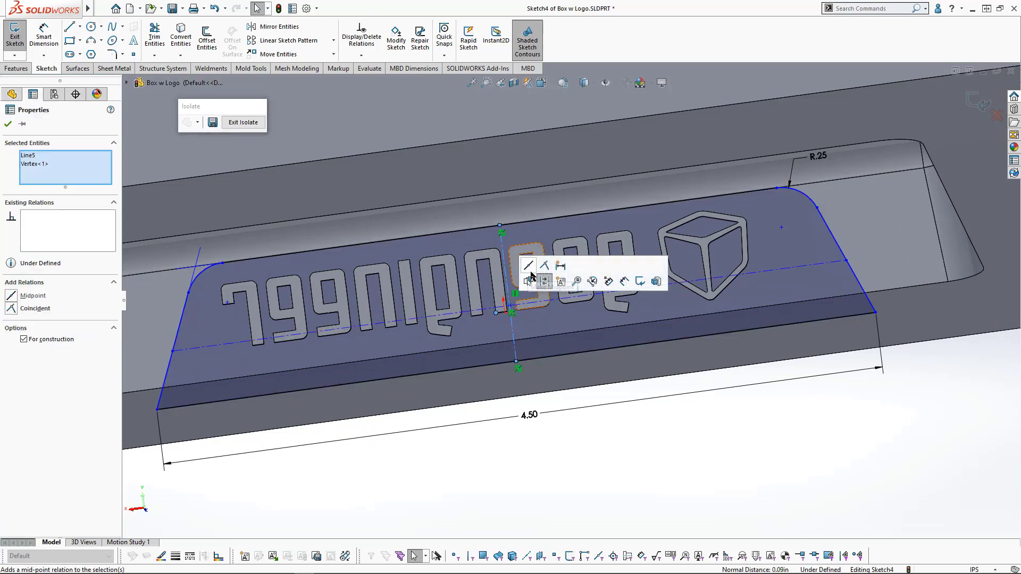
{"action": "left_click", "coordinate": [531, 275]}
{"action": "left_click", "coordinate": [598, 455]}
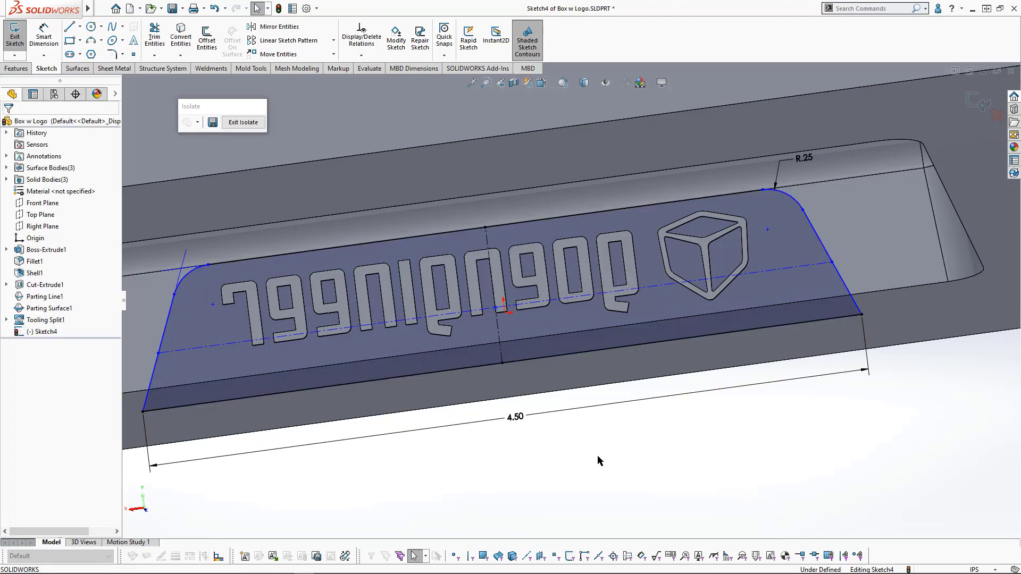
{"action": "scroll", "coordinate": [556, 362], "scroll_direction": "up", "scroll_amount": 5}
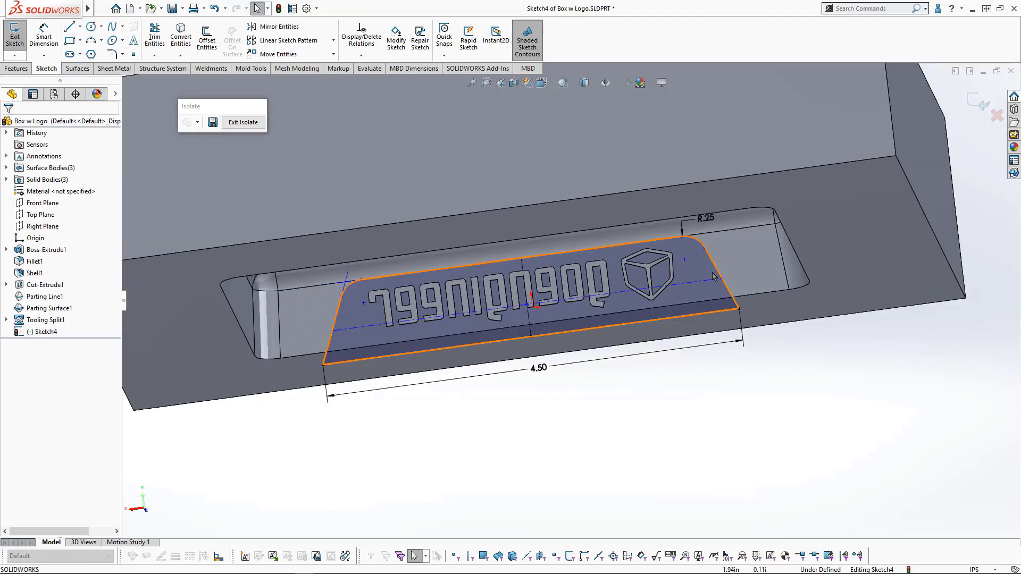
Set the sloped side to 15° from vertical and exit Sketch4.
{"action": "left_click", "coordinate": [44, 37]}
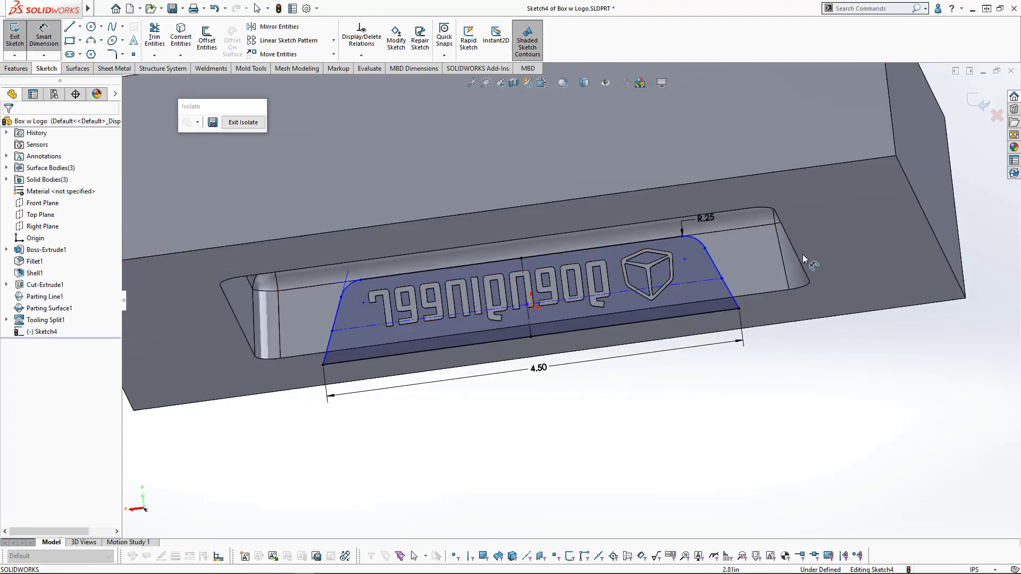
{"action": "left_click", "coordinate": [718, 269]}
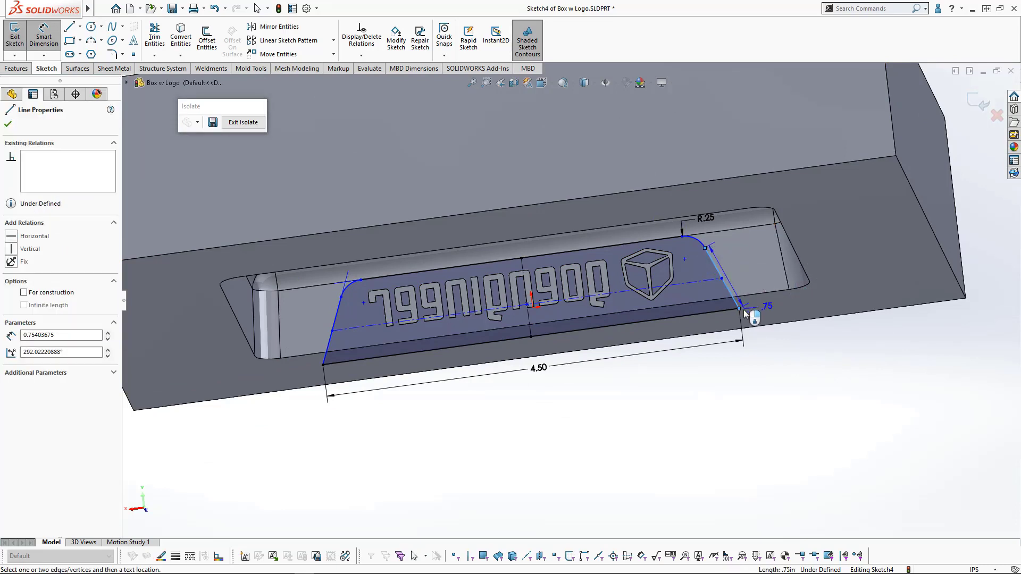
{"action": "left_click", "coordinate": [739, 309]}
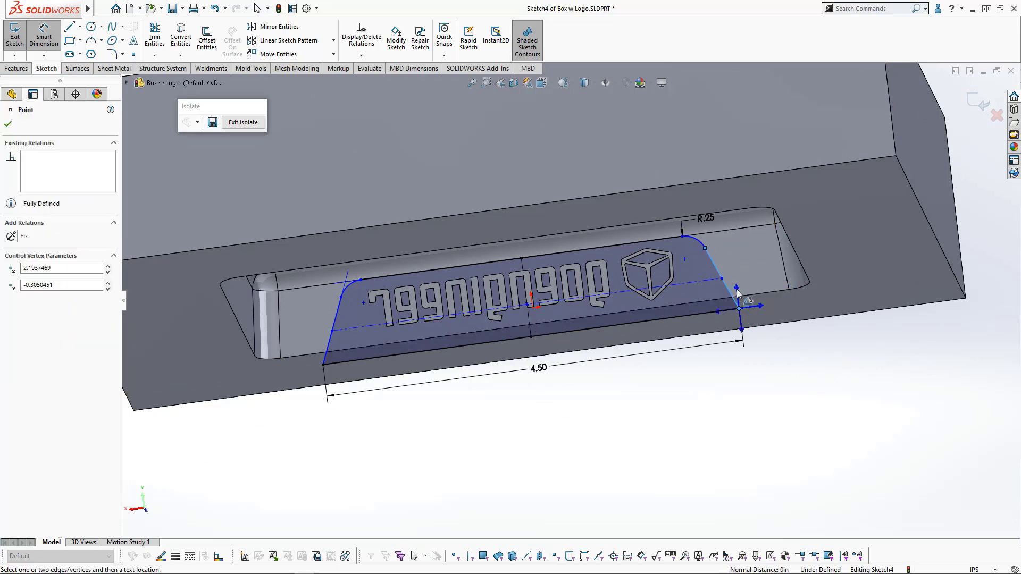
{"action": "left_click", "coordinate": [738, 293]}
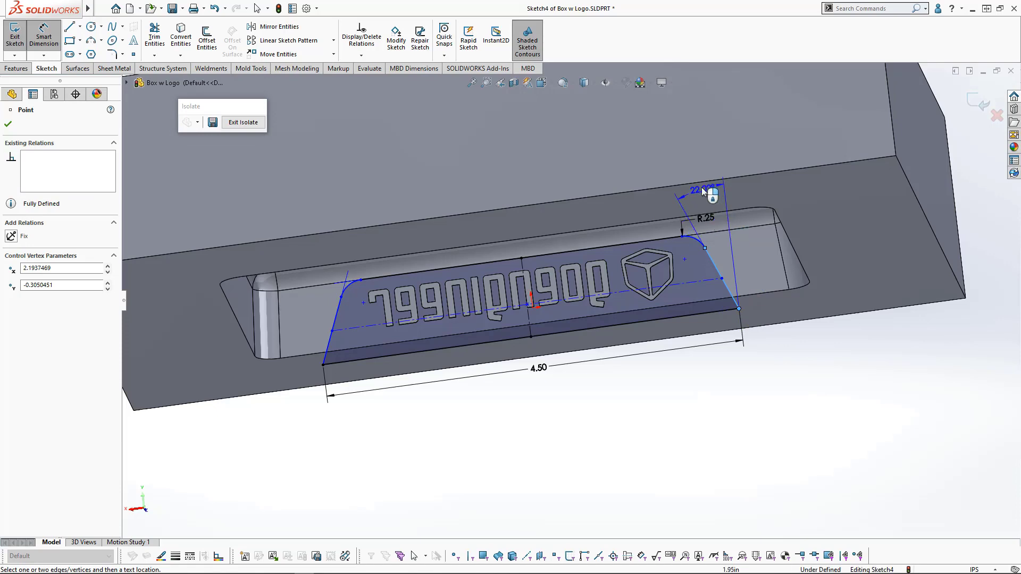
{"action": "left_click", "coordinate": [696, 177]}
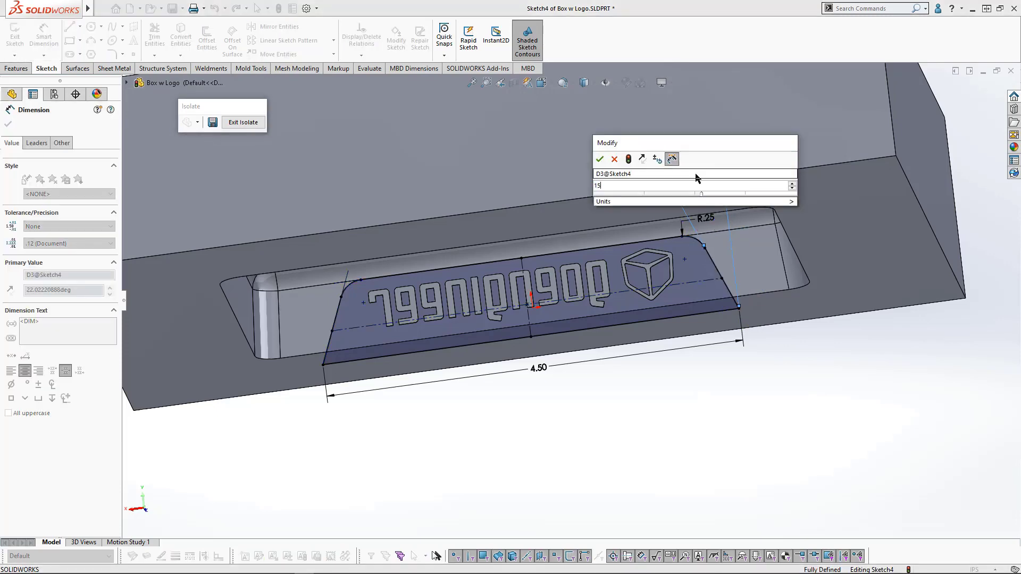
{"action": "key", "text": "Return"}
{"action": "key", "text": "Escape"}
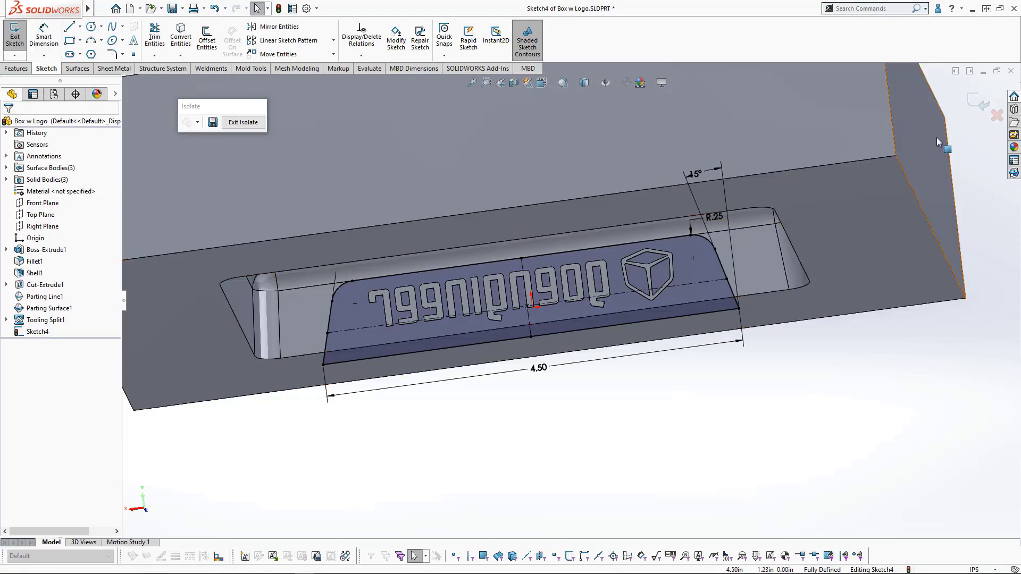
{"action": "left_click", "coordinate": [976, 105]}
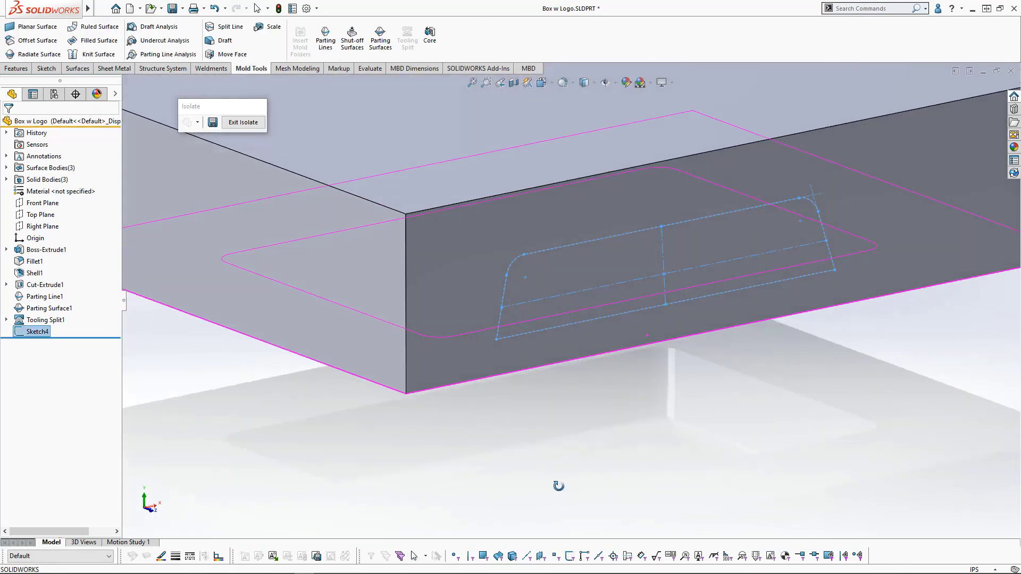
Extract Core1 from Sketch4, pulled along Front Plane with a Through All end condition.
{"action": "left_click", "coordinate": [24, 333]}
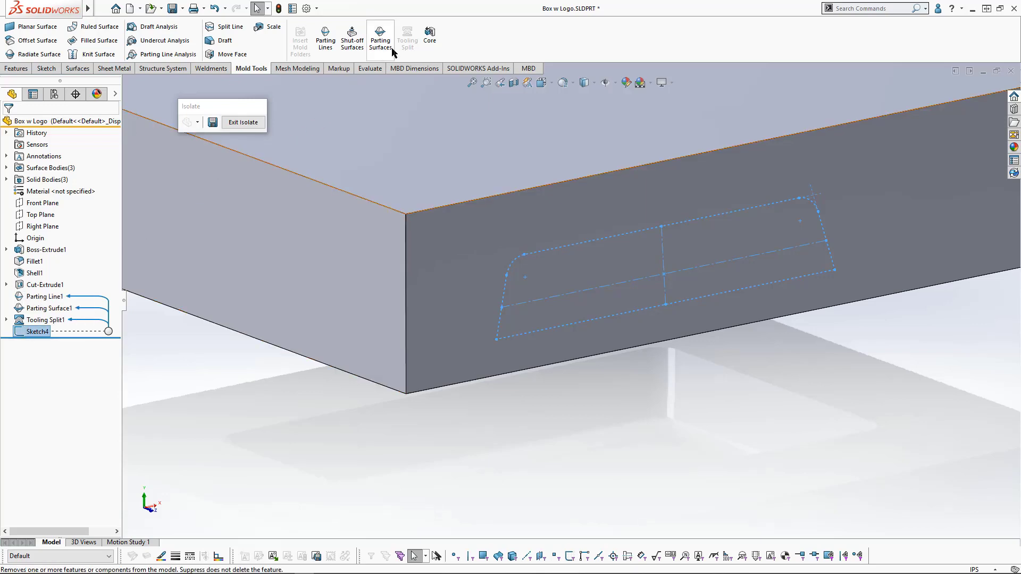
{"action": "left_click", "coordinate": [432, 35]}
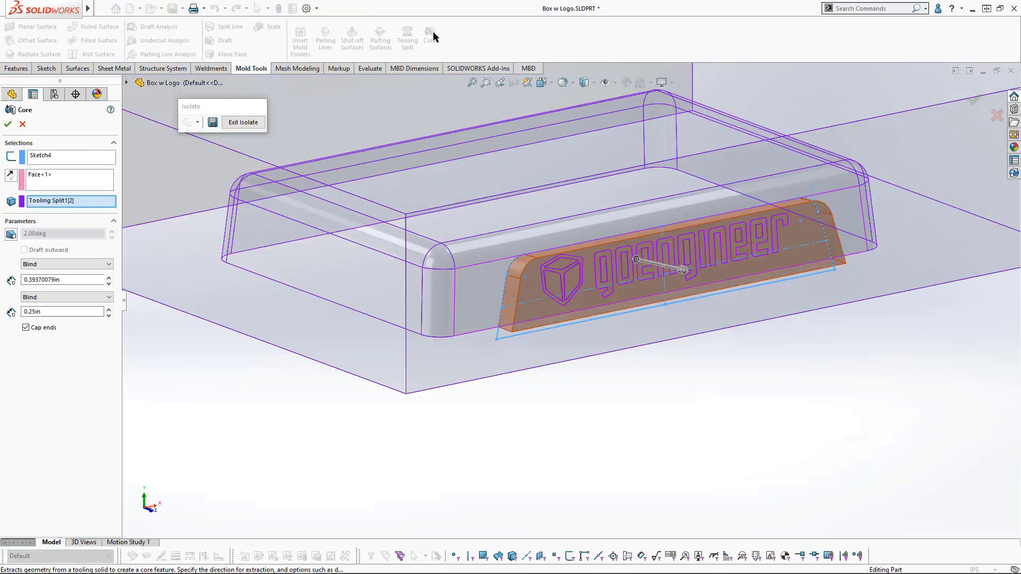
{"action": "middle_click_drag", "start_coordinate": [287, 413], "coordinate": [263, 355]}
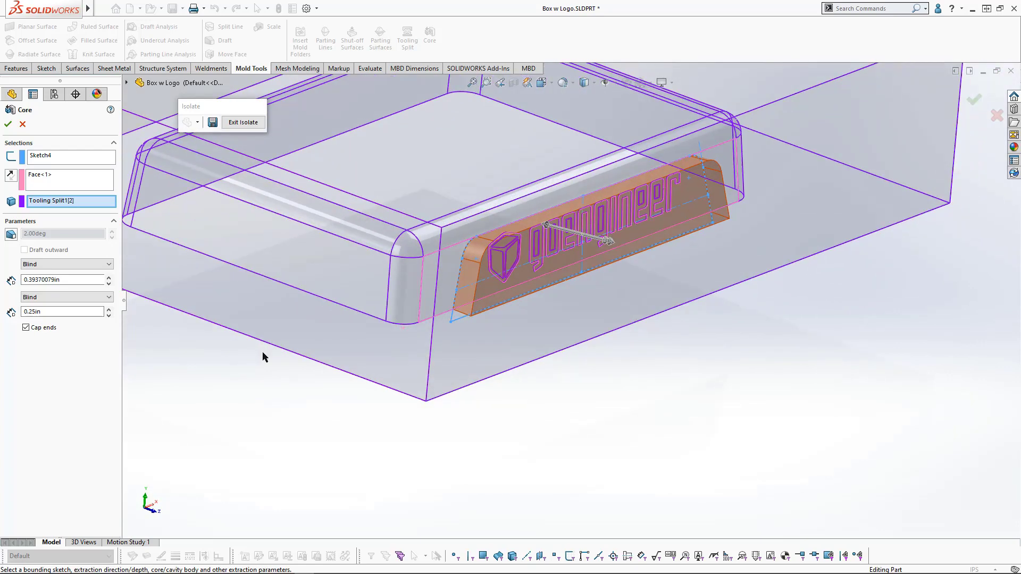
{"action": "left_click", "coordinate": [48, 178]}
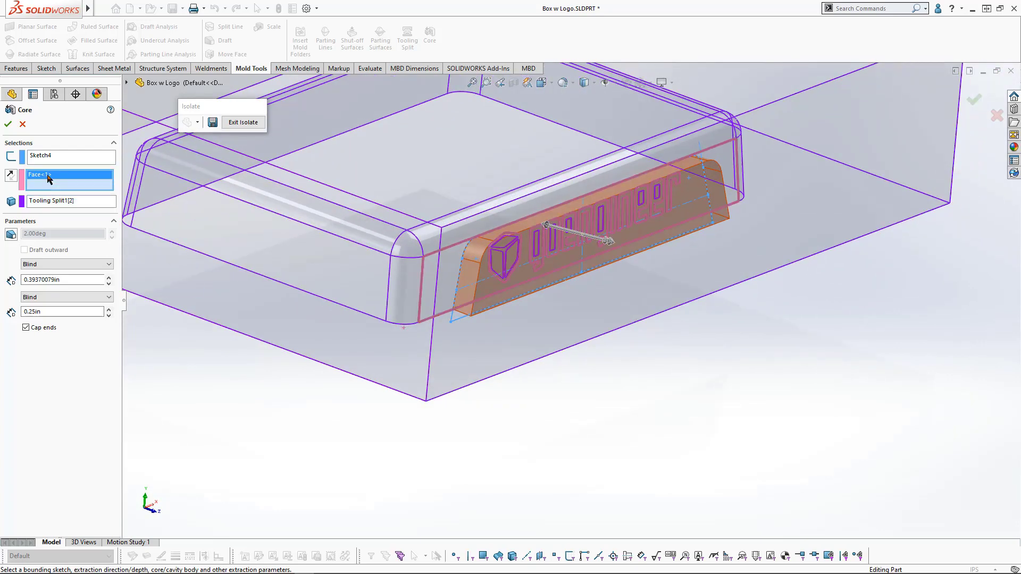
{"action": "scroll", "coordinate": [442, 298], "scroll_direction": "up", "scroll_amount": 5}
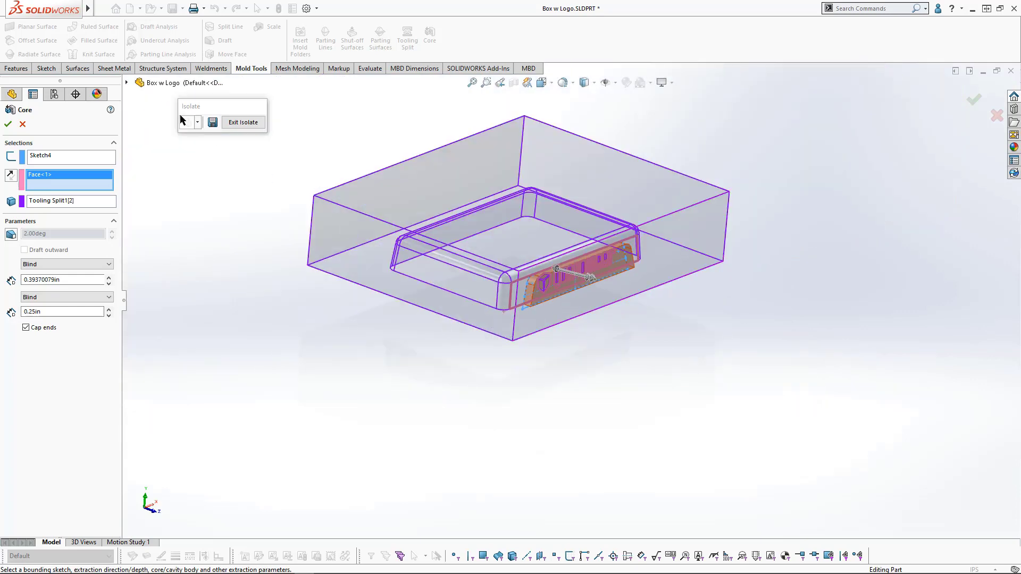
{"action": "left_click", "coordinate": [127, 83]}
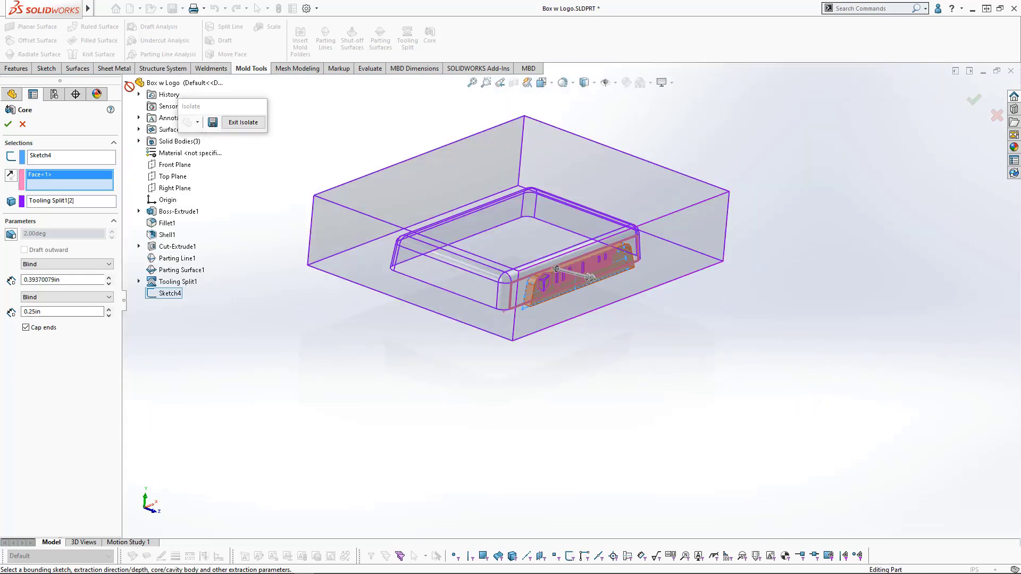
{"action": "left_click", "coordinate": [175, 165]}
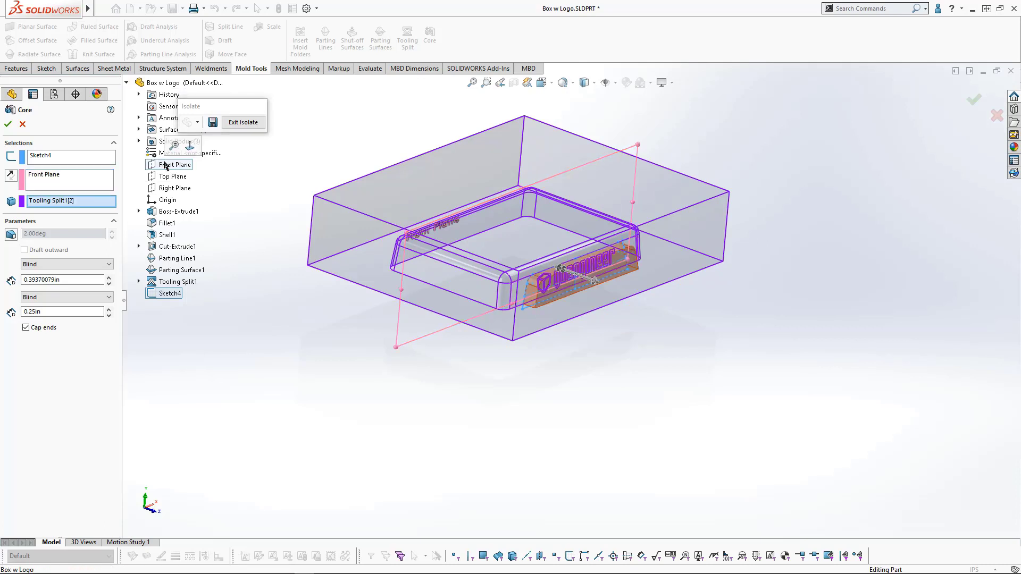
{"action": "left_click", "coordinate": [77, 265]}
{"action": "left_click", "coordinate": [66, 281]}
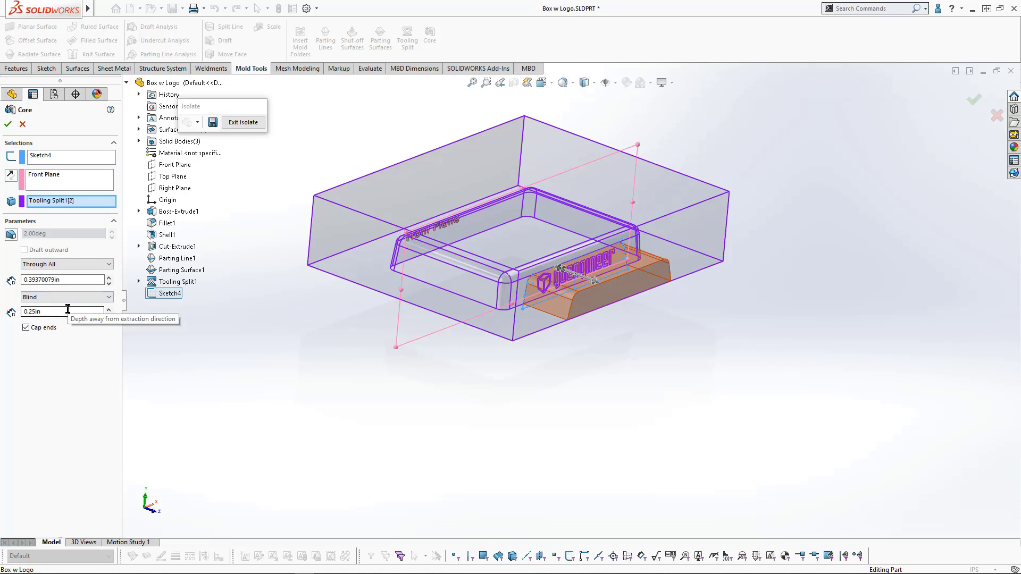
{"action": "left_click", "coordinate": [8, 124]}
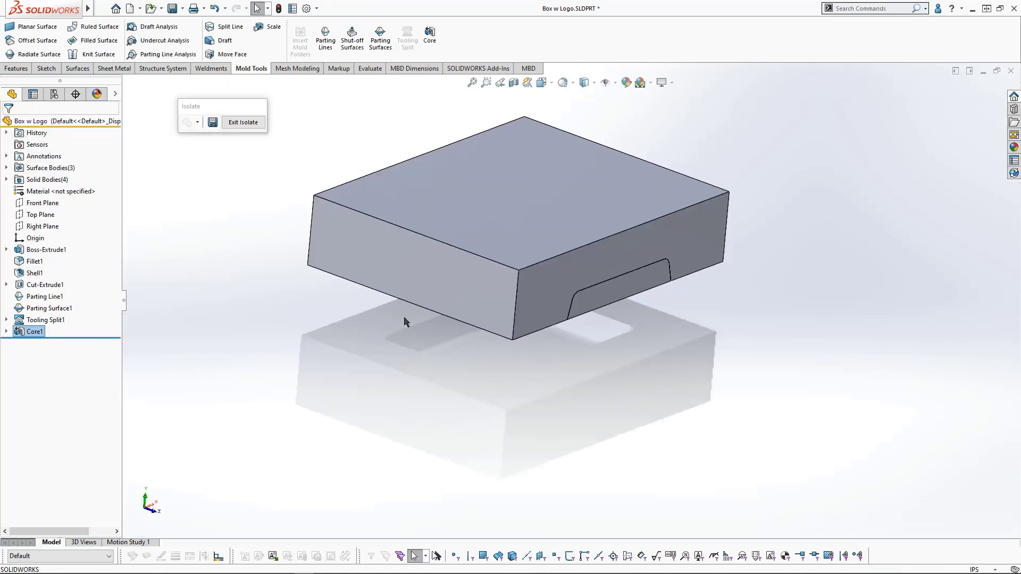
Isolate the tooling split body, then the upper block body, before restoring all bodies.
{"action": "left_click", "coordinate": [245, 121]}
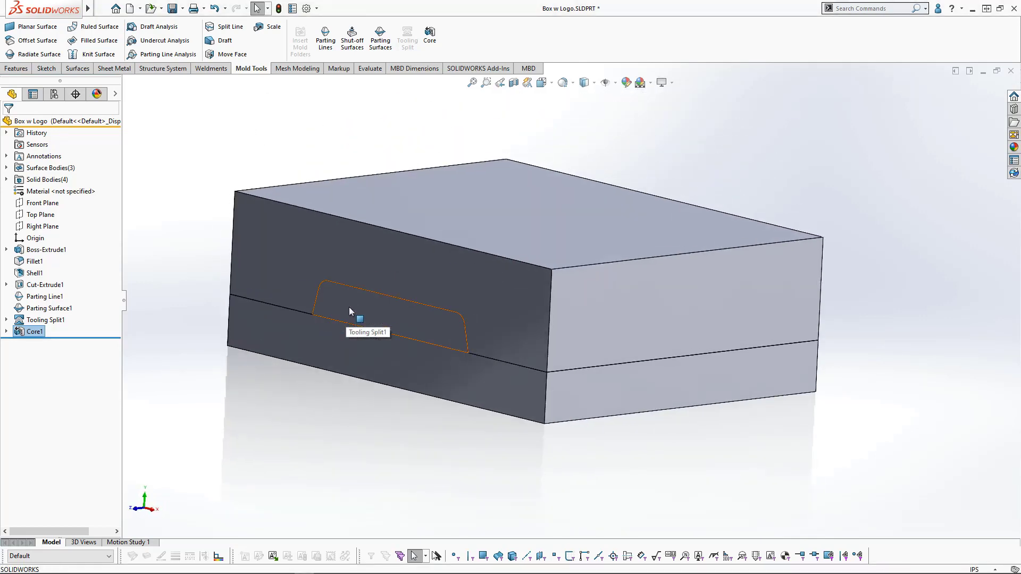
{"action": "right_click", "coordinate": [349, 308]}
{"action": "left_click", "coordinate": [412, 495]}
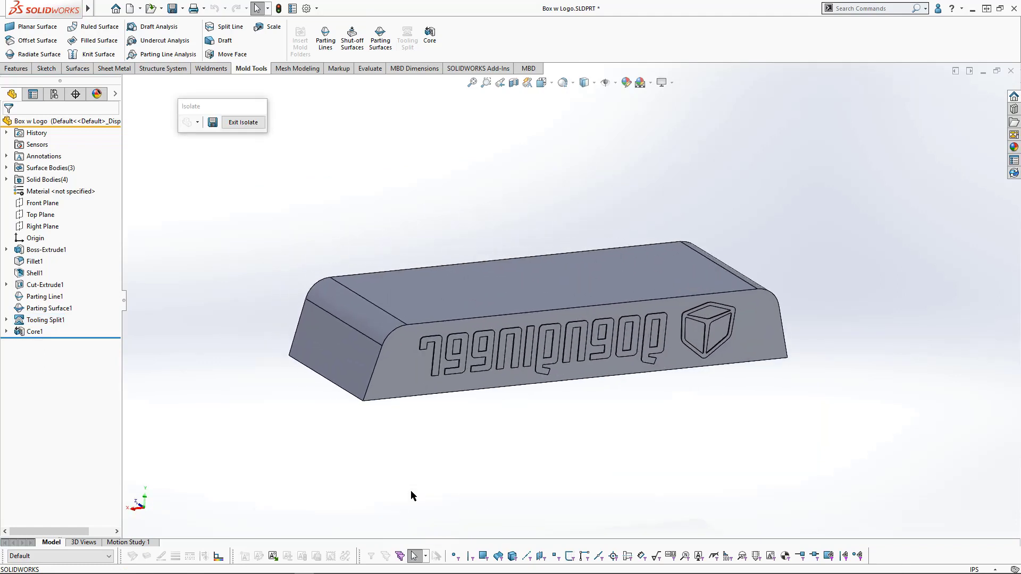
{"action": "left_click", "coordinate": [239, 123]}
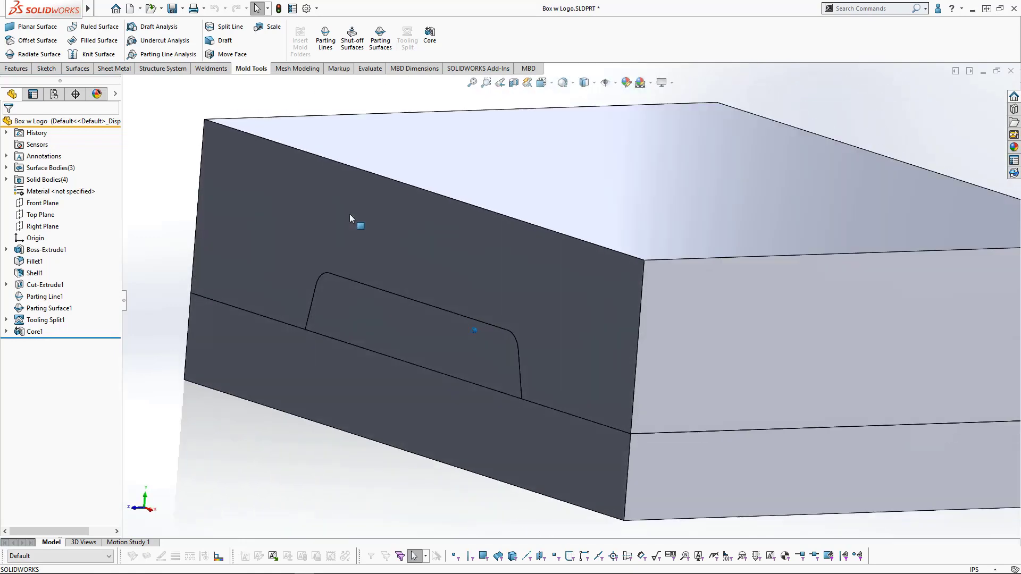
{"action": "right_click", "coordinate": [351, 215]}
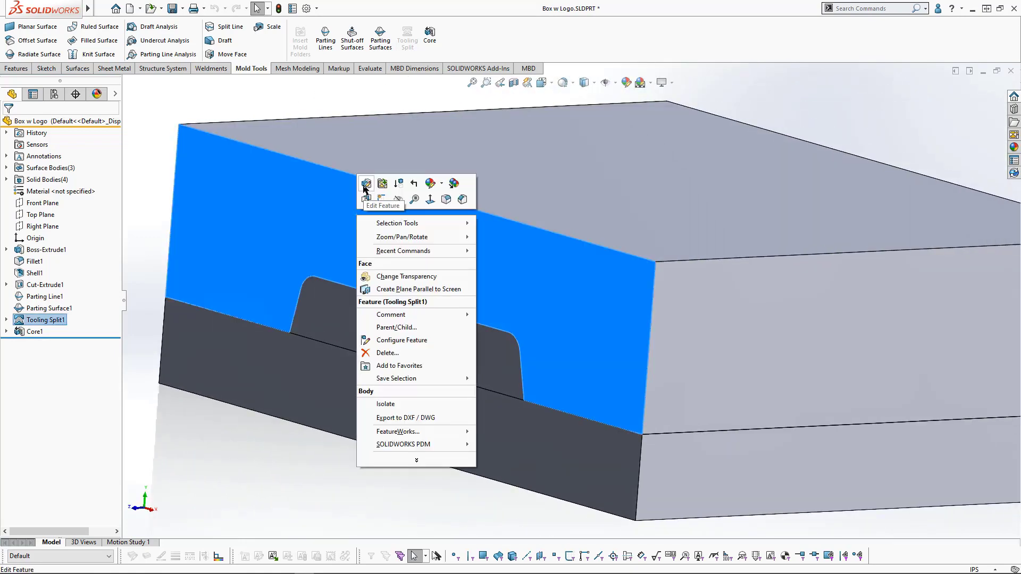
{"action": "left_click", "coordinate": [387, 404]}
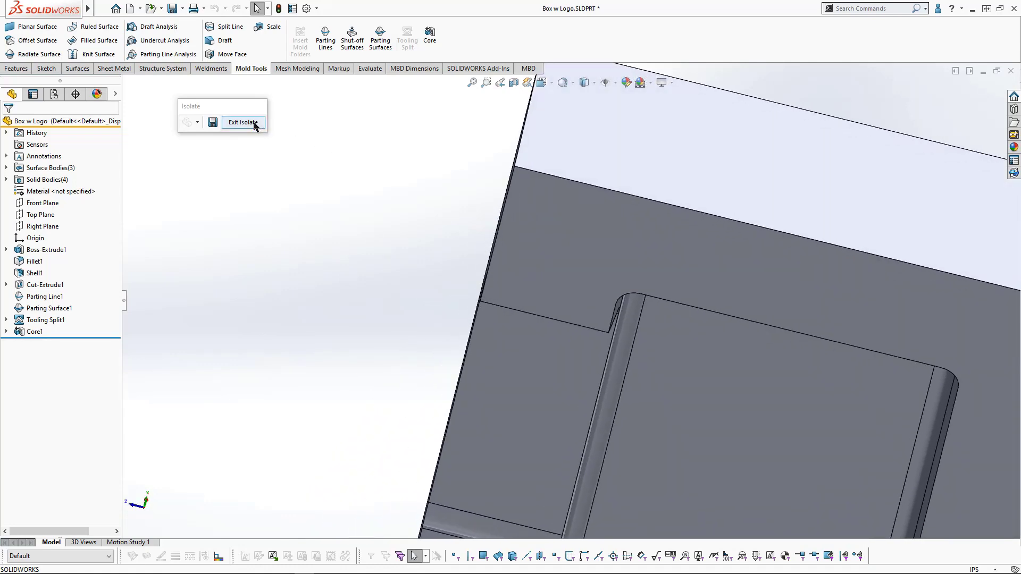
{"action": "left_click", "coordinate": [254, 124]}
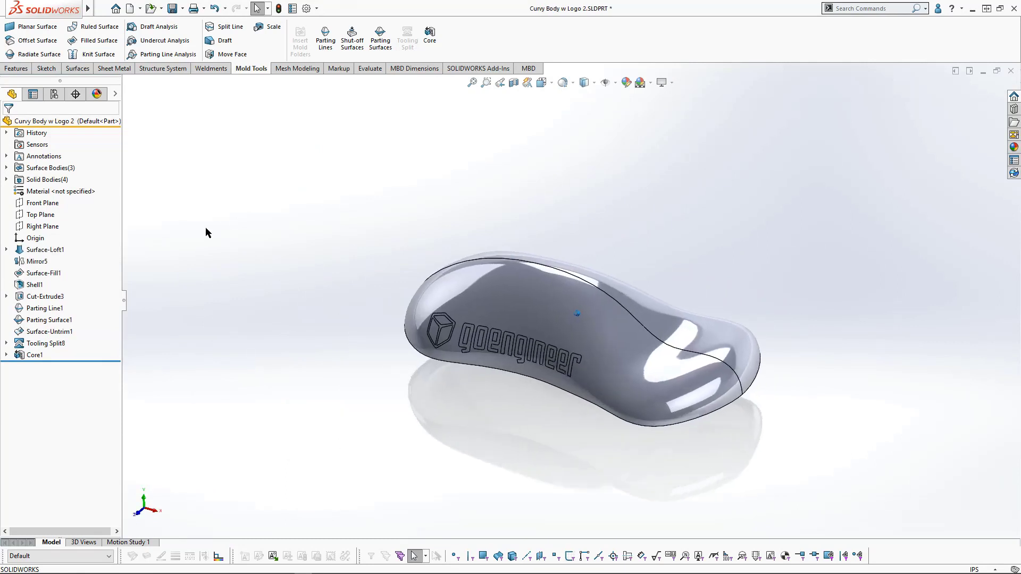
Reveal Sketch6 under Core1 and switch to the Full Mold display state, fitted in front view.
{"action": "left_click", "coordinate": [6, 355]}
{"action": "left_click", "coordinate": [47, 367]}
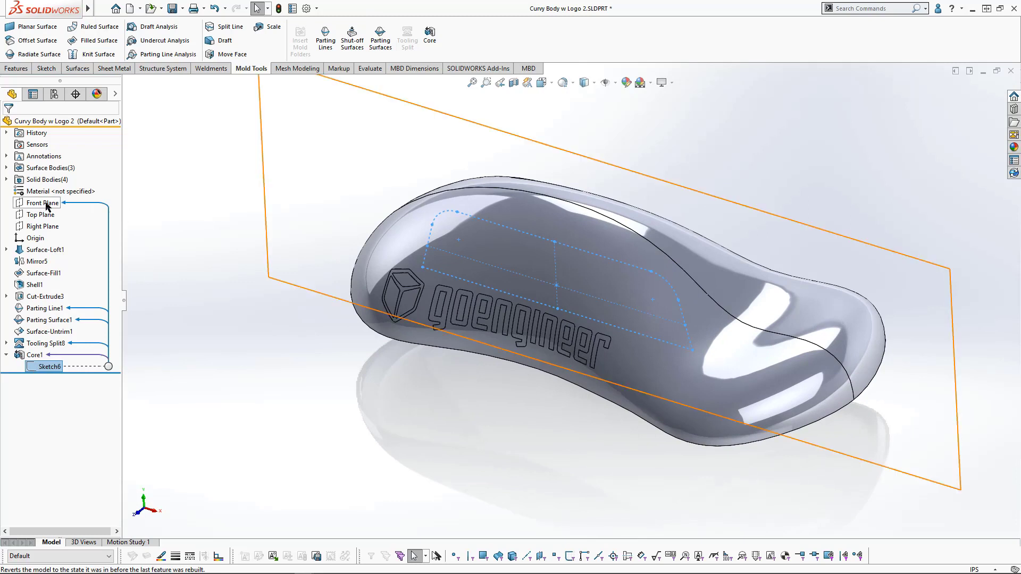
{"action": "left_click", "coordinate": [116, 94]}
{"action": "left_click", "coordinate": [143, 115]}
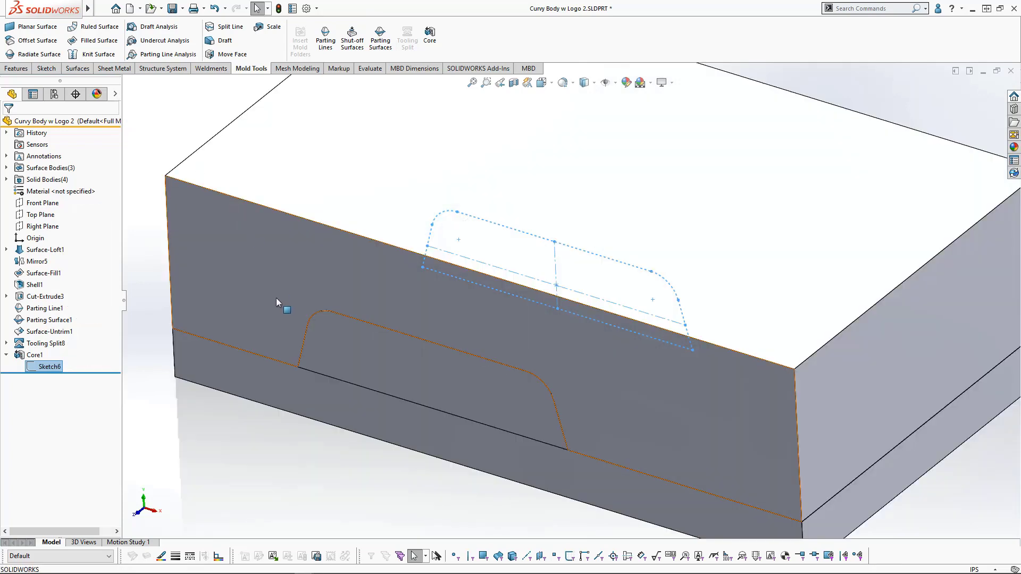
{"action": "key", "text": "f"}
{"action": "key", "text": "ctrl+1"}
Isolate the side core body and rotate to inspect the curved logo-bearing piece.
{"action": "right_click", "coordinate": [410, 303]}
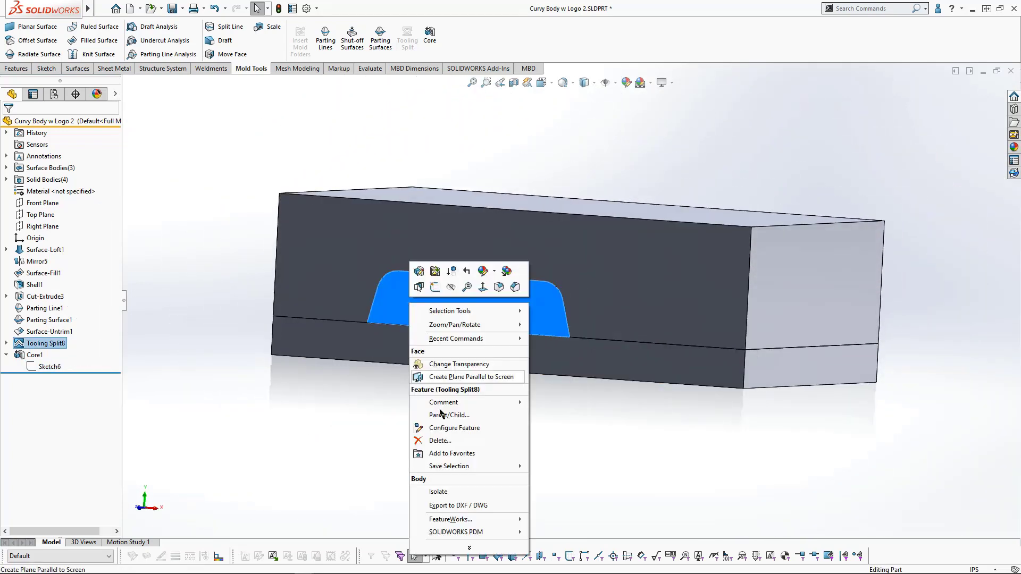
{"action": "left_click", "coordinate": [452, 492]}
{"action": "key", "text": "ctrl+7"}
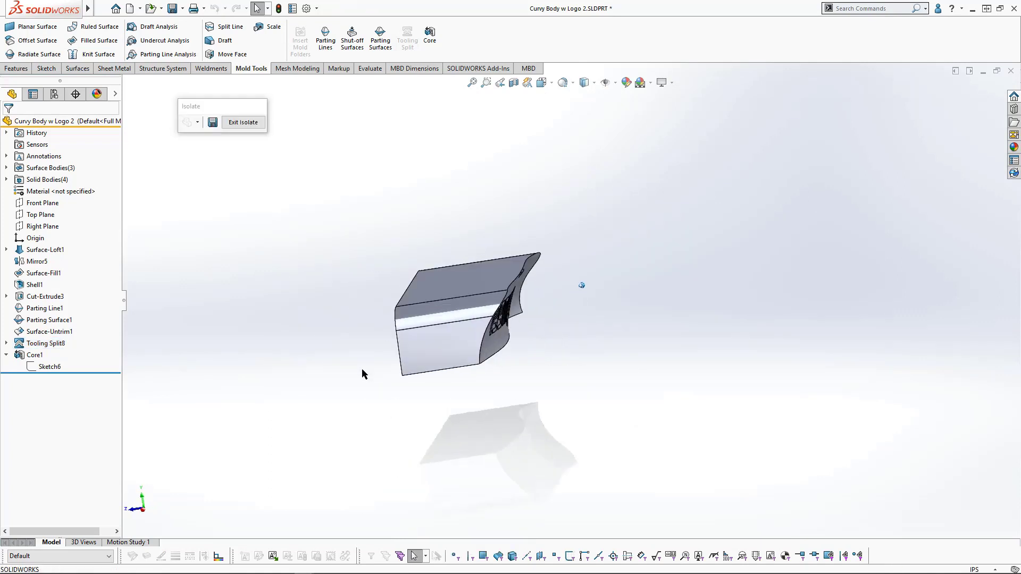
{"action": "key", "text": "Up"}
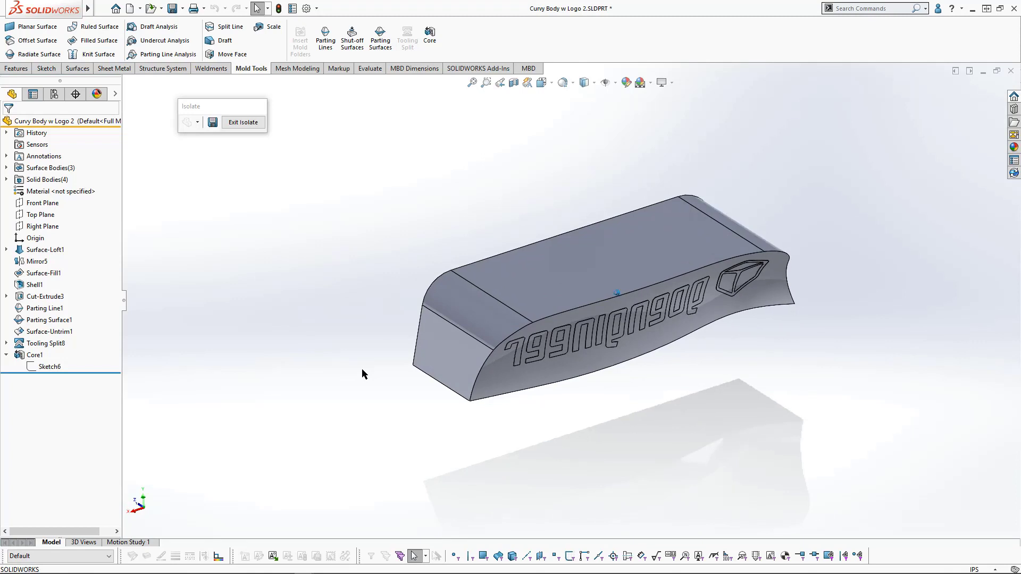
{"action": "key", "text": "Left"}
{"action": "key", "text": "Left"}
{"action": "key", "text": "Left"}
{"action": "key", "text": "Left"}
{"action": "key", "text": "Left"}
{"action": "key", "text": "Left"}
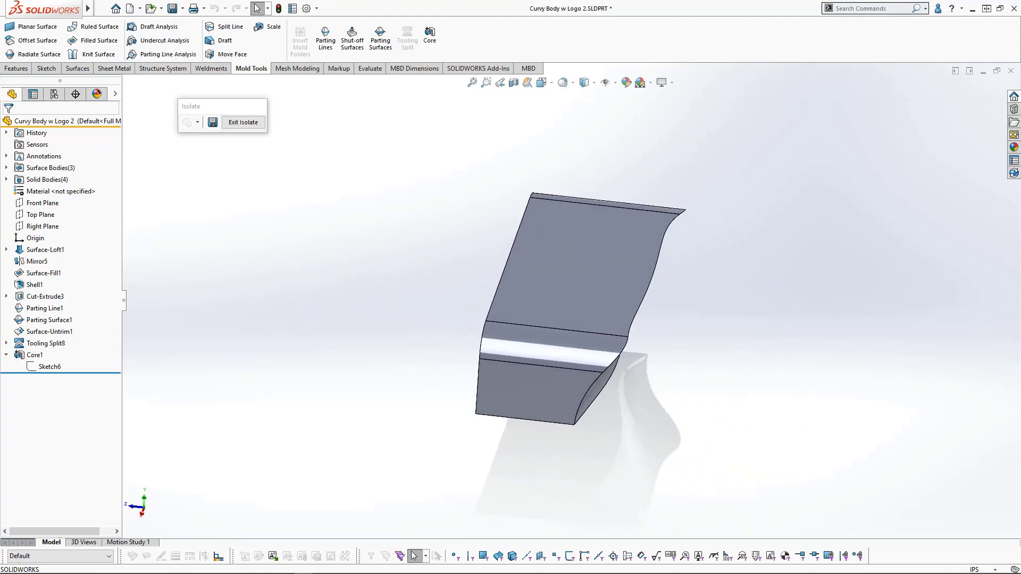